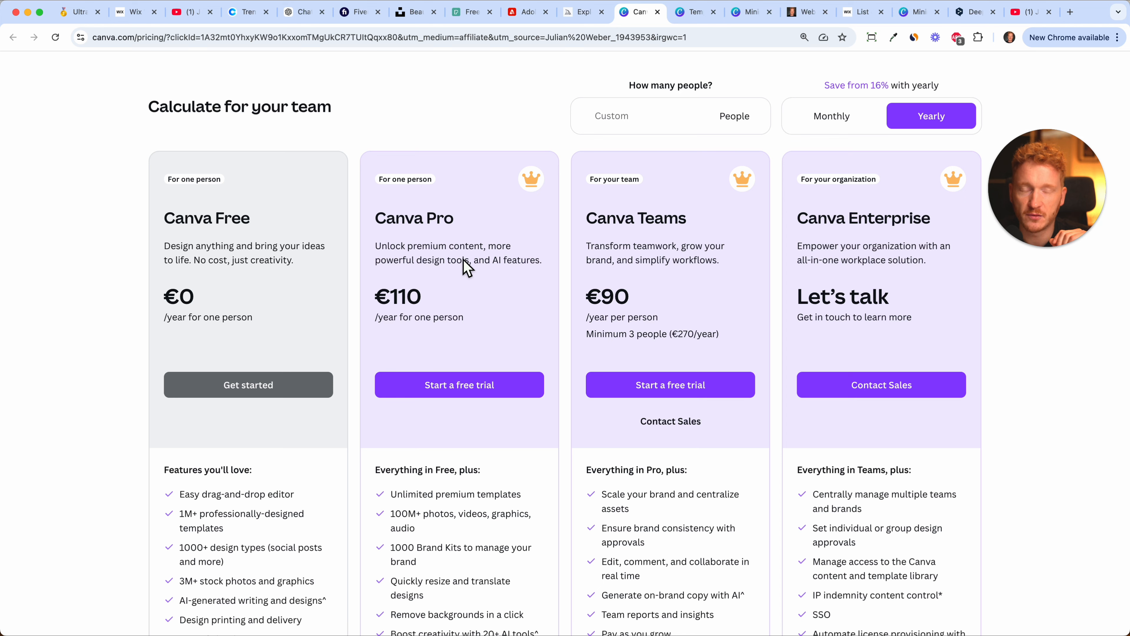
# Examine the prices and included features of the Canva Free, Pro, Teams and Enterprise plans.
pyautogui.scroll(-3, 465, 267)
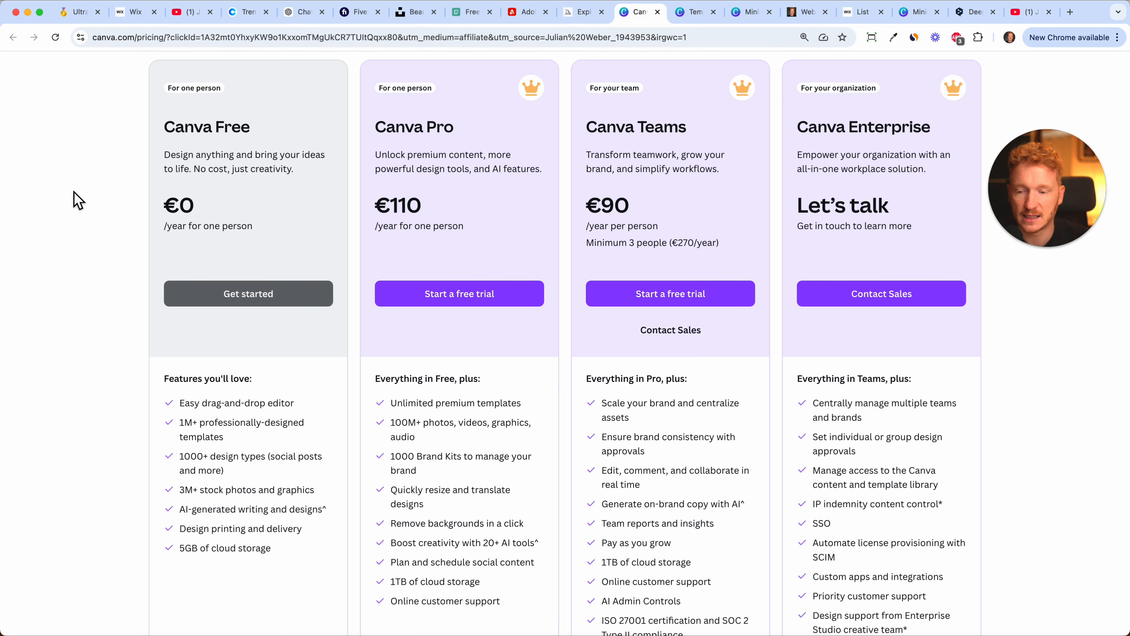
pyautogui.click(133, 12)
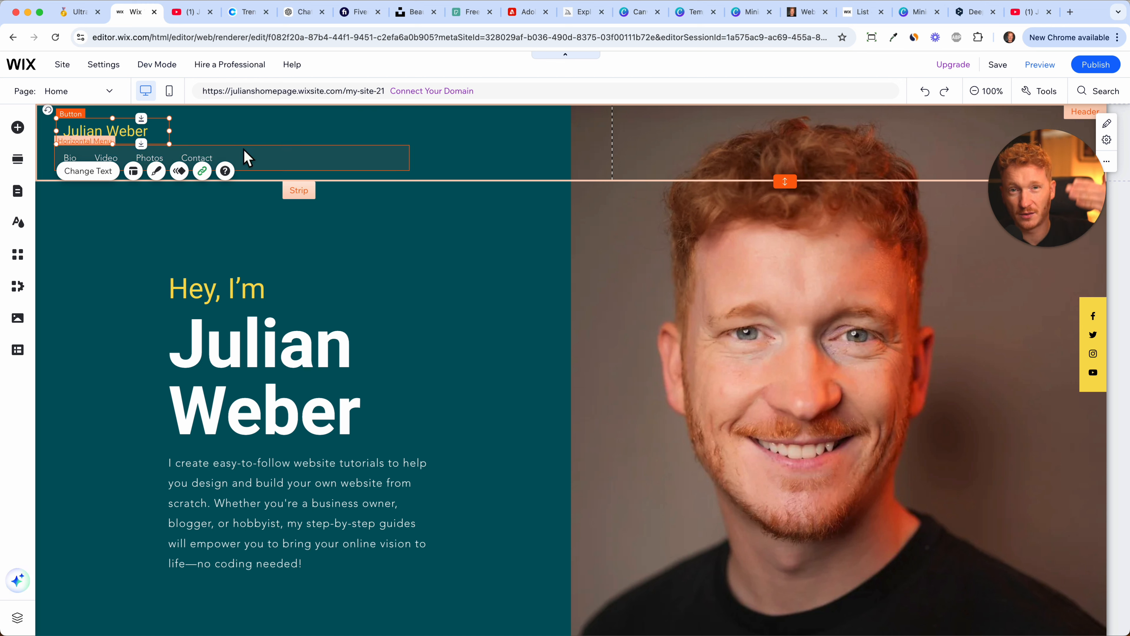
pyautogui.click(647, 18)
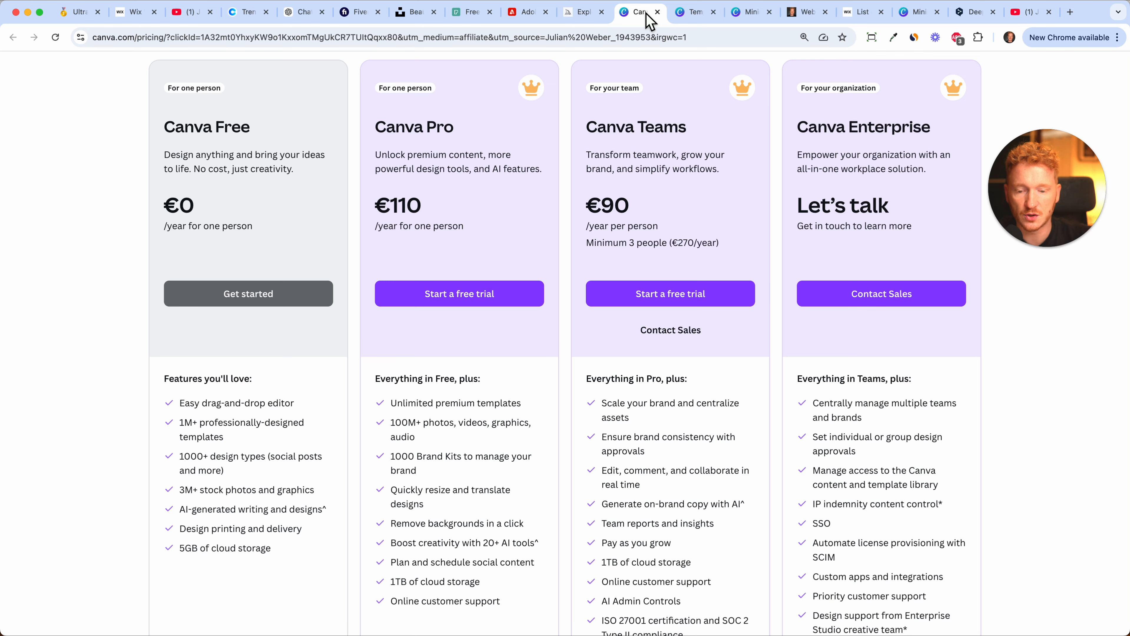
pyautogui.scroll(4, 512, 201)
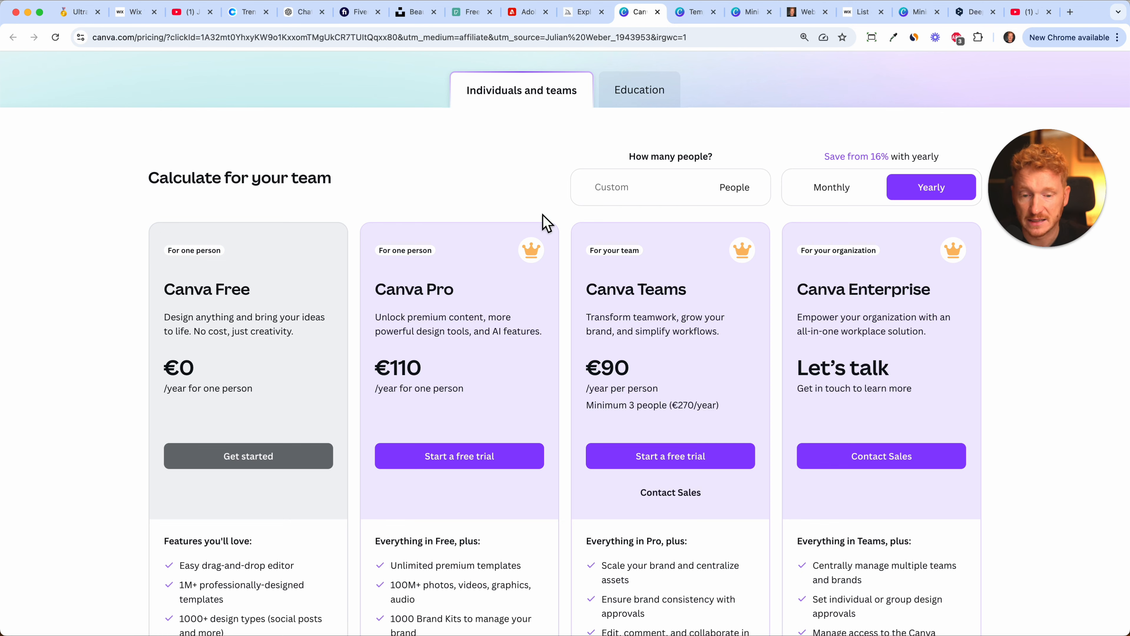
# Browse the Canva templates listed for "logo computer" to compare the available logo designs.
pyautogui.click(694, 18)
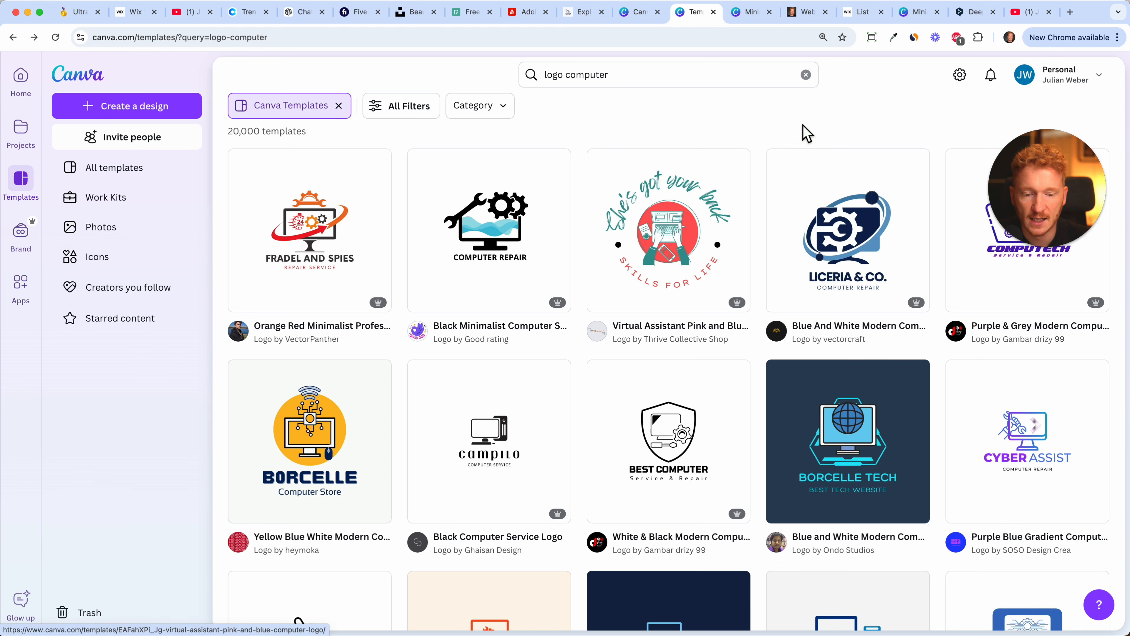
pyautogui.scroll(-7, 759, 151)
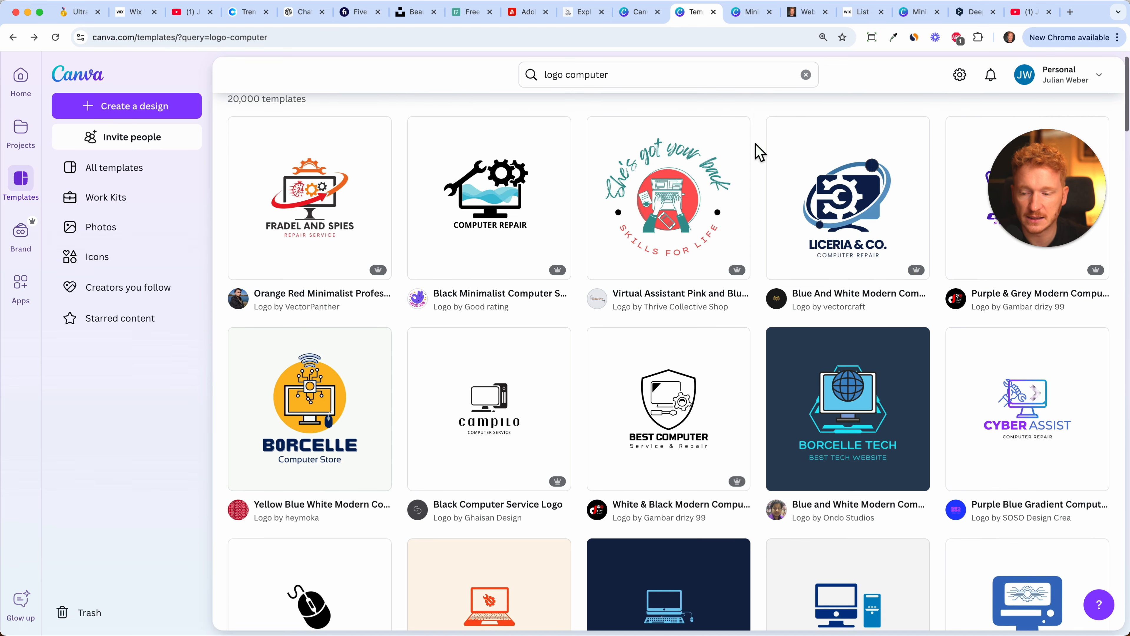
pyautogui.scroll(-12, 759, 151)
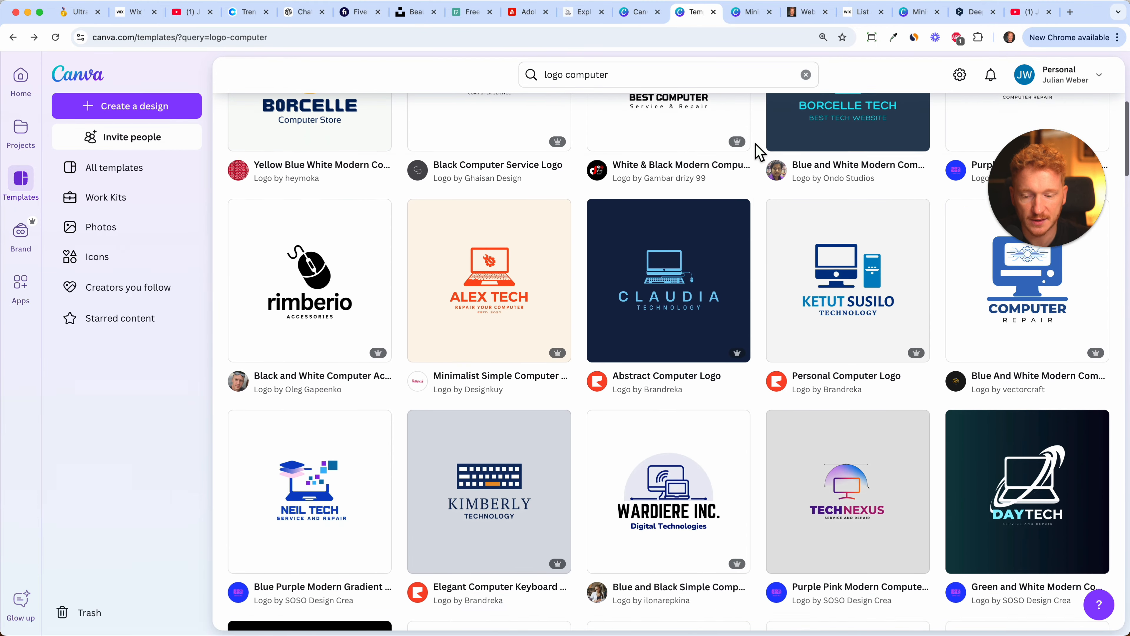
pyautogui.scroll(-13, 759, 152)
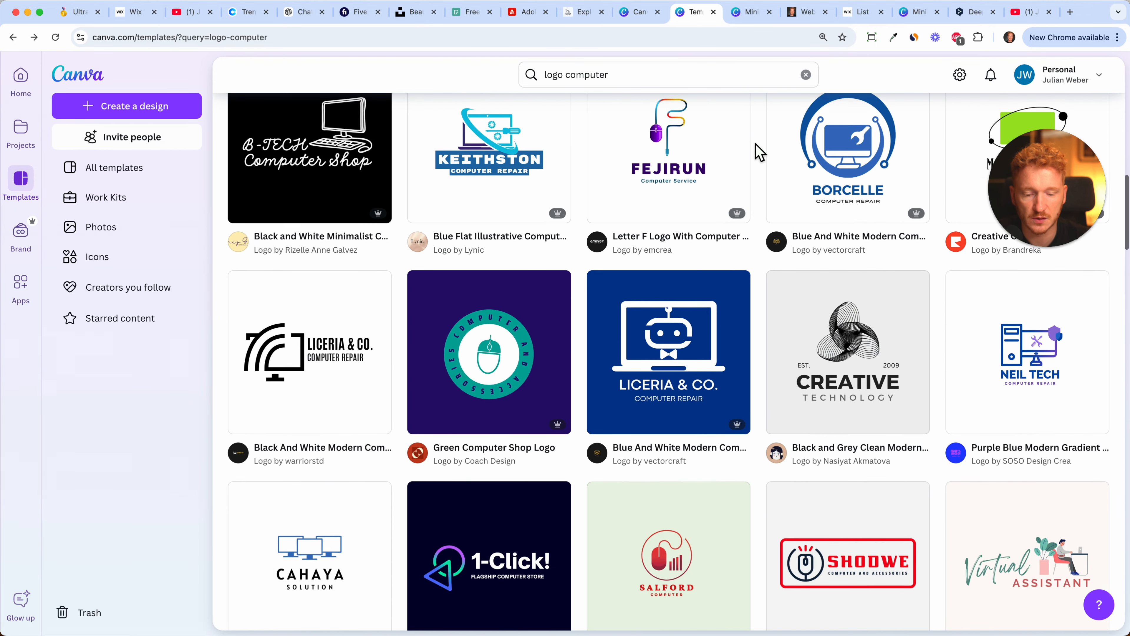
pyautogui.scroll(-13, 759, 151)
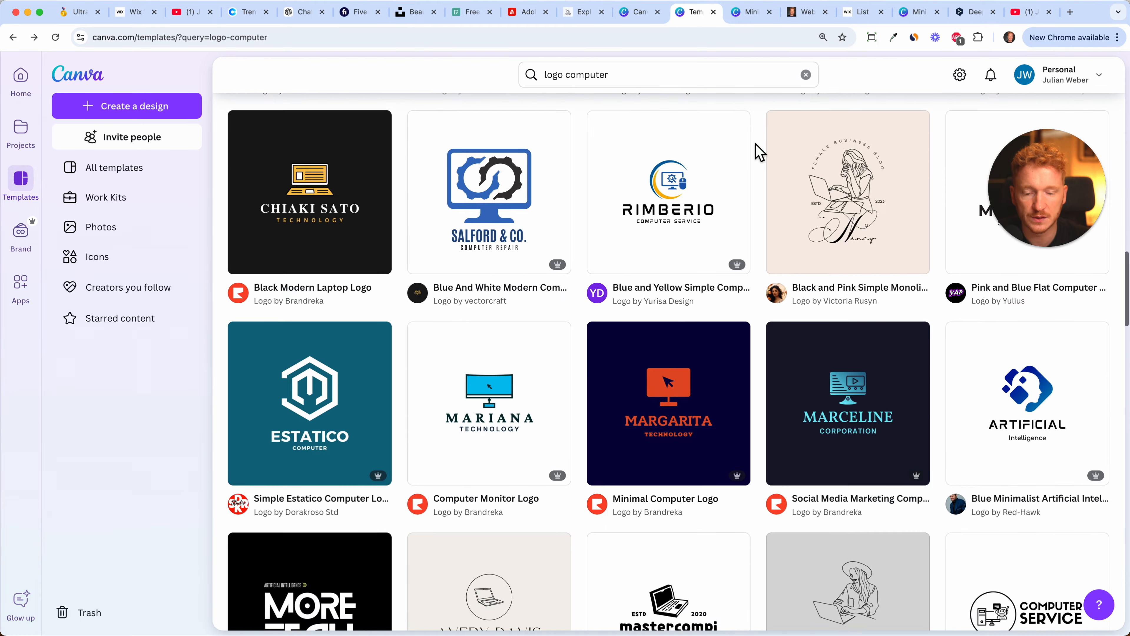
pyautogui.scroll(1, 757, 134)
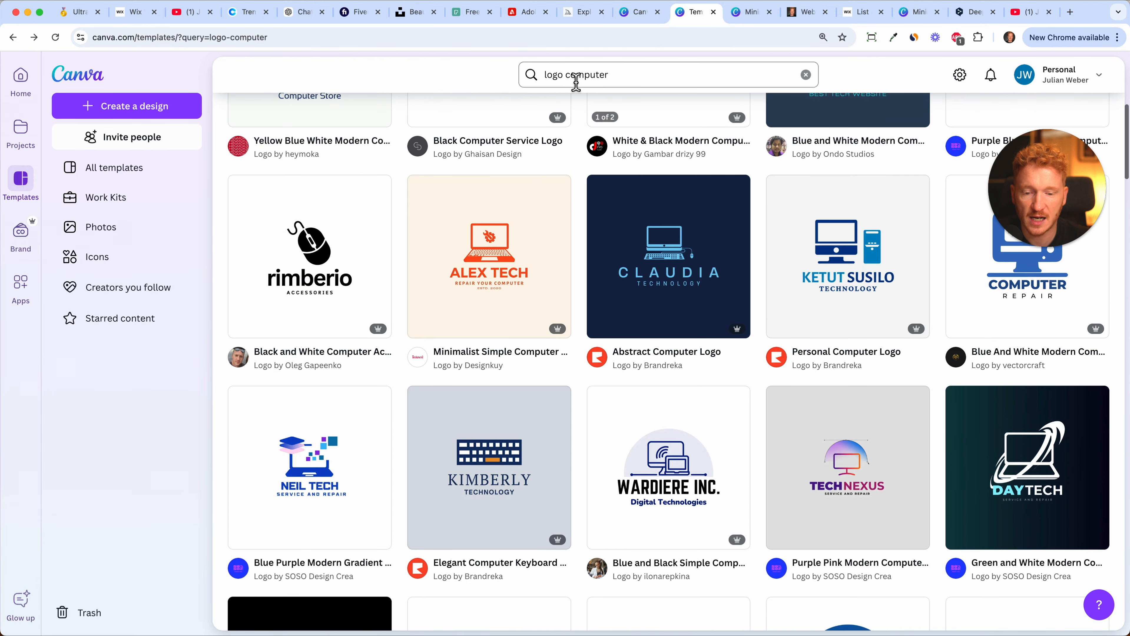
# Search the Canva templates for "yoga logo" and take a closer look at the green and white yoga studio design.
pyautogui.click(619, 79)
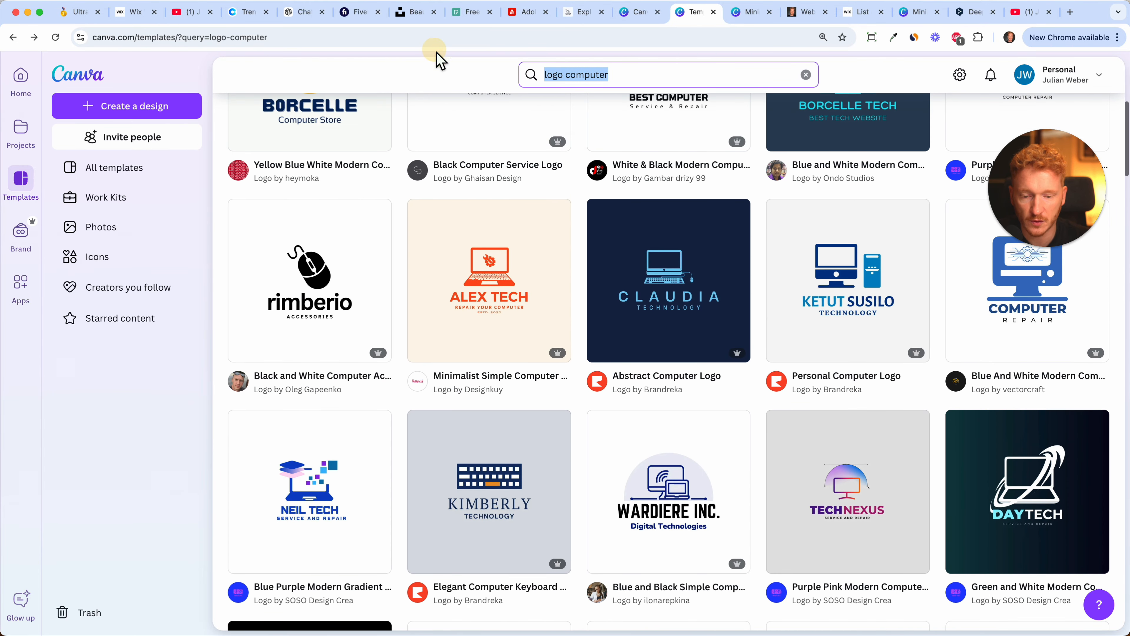
pyautogui.write('yoga')
pyautogui.press('Return')
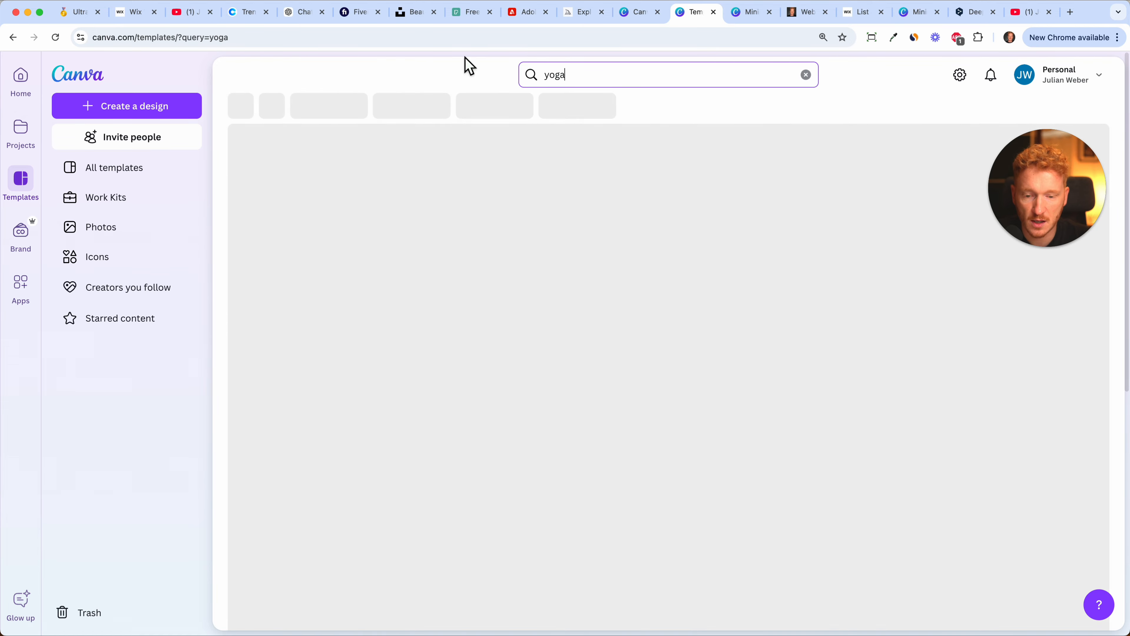
pyautogui.write('logo')
pyautogui.press('Return')
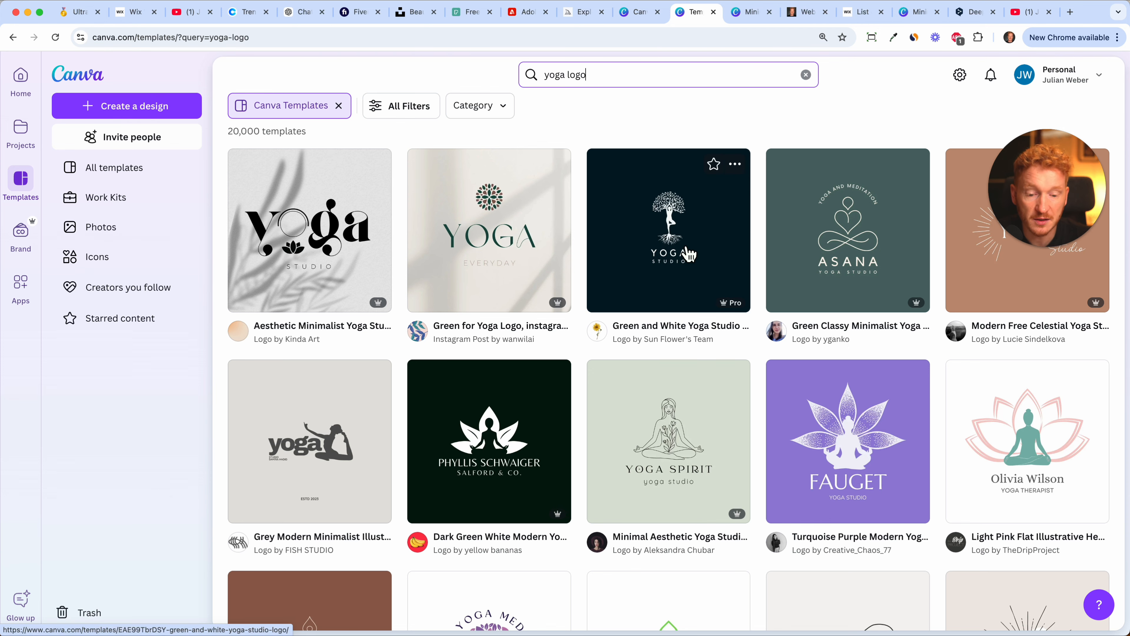
pyautogui.scroll(5, 690, 255)
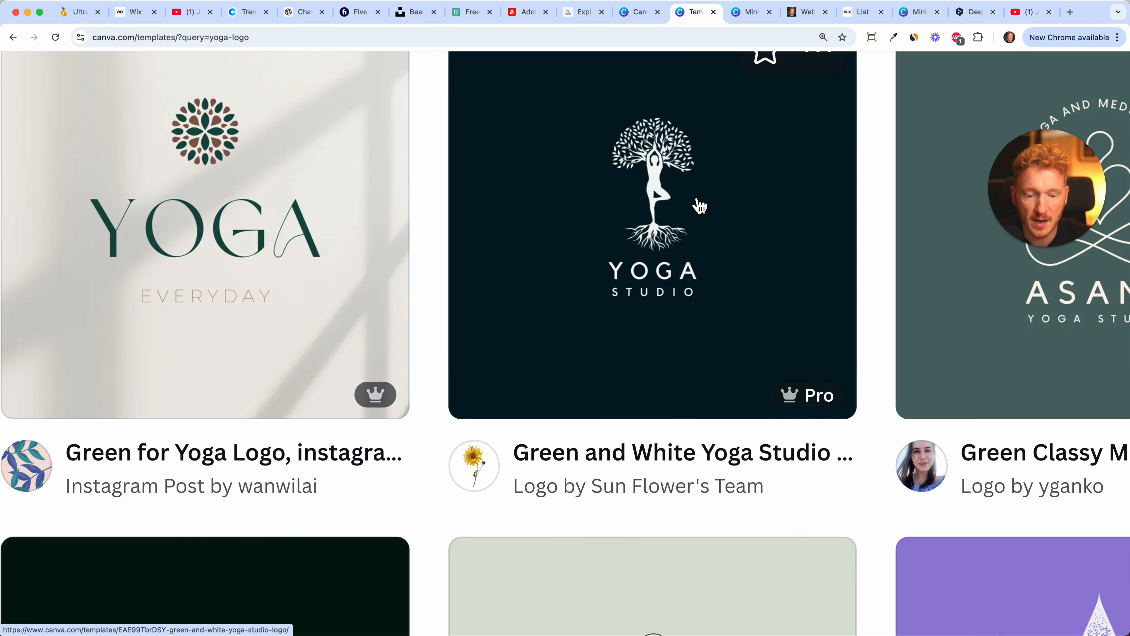
pyautogui.scroll(-5, 700, 206)
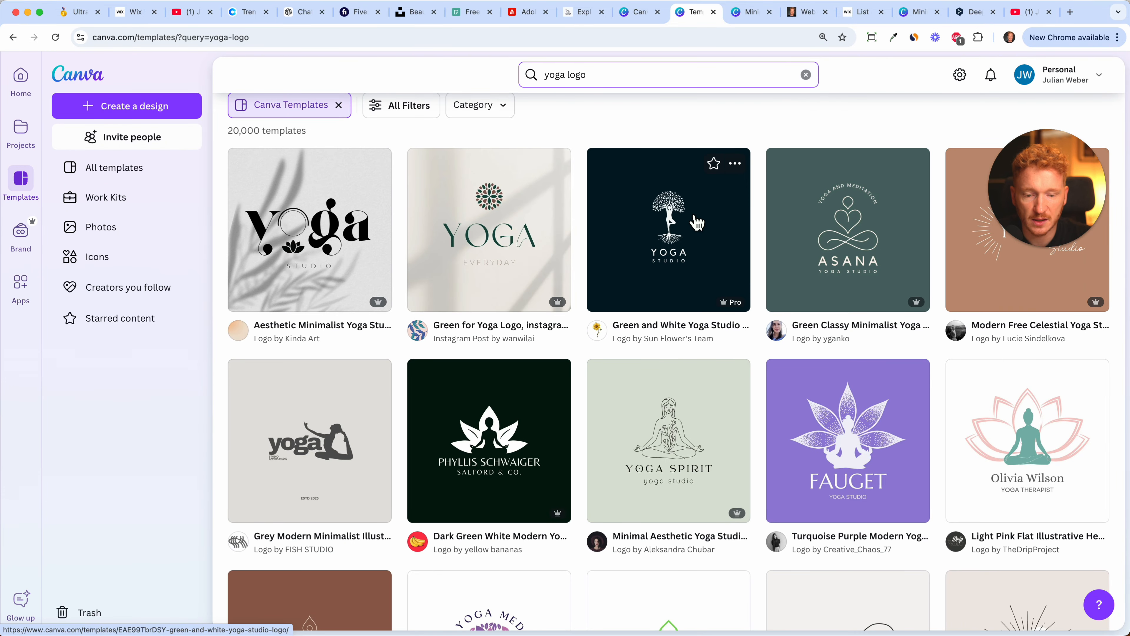
# Search the templates for "logo computer" and open the Minimalist Simple Computer Service Logo template for customizing.
pyautogui.click(570, 76)
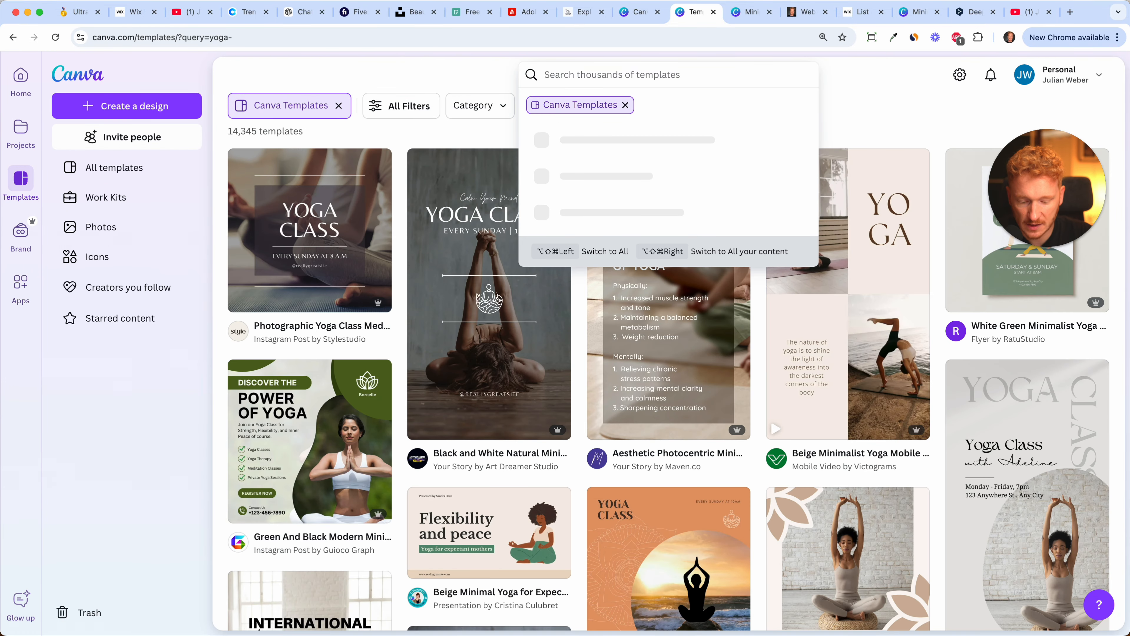
pyautogui.write('logo computer')
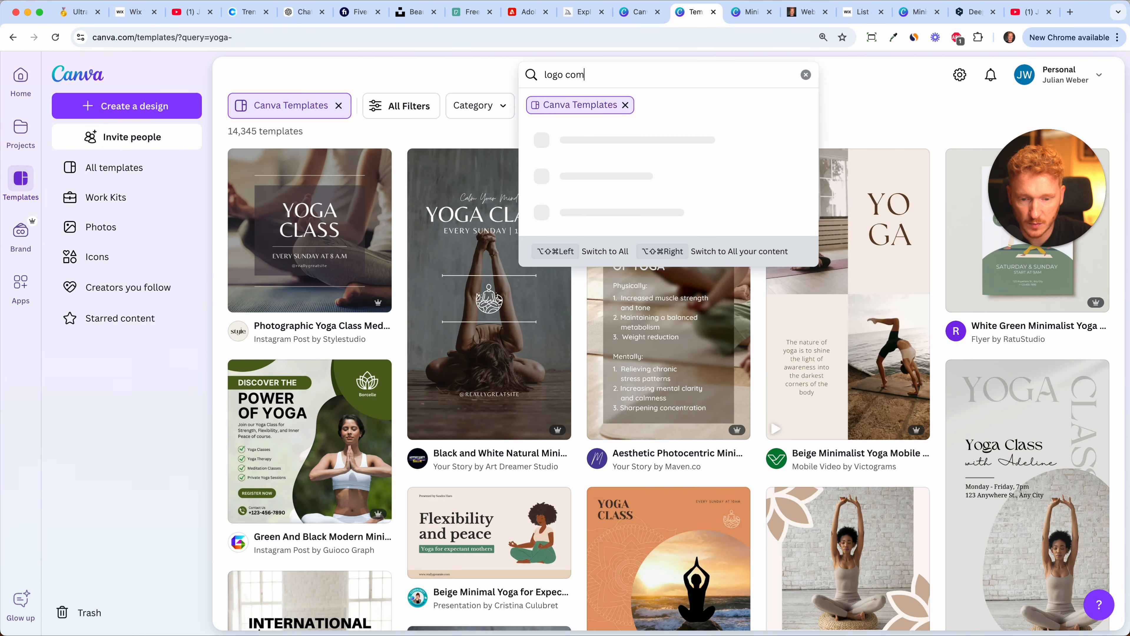
pyautogui.press('Return')
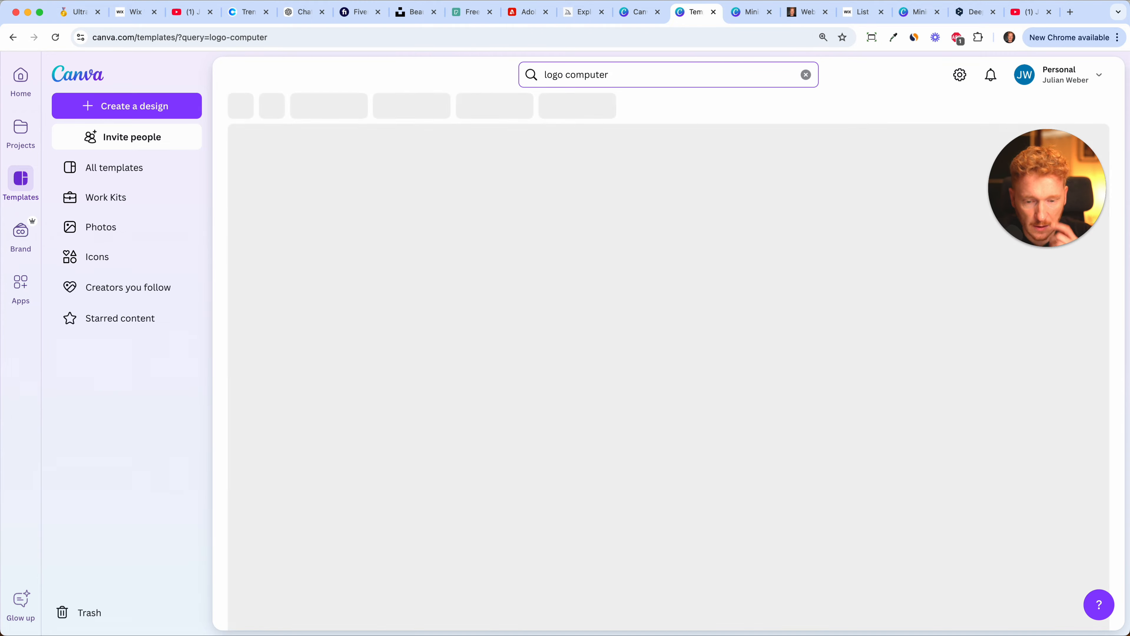
pyautogui.scroll(-4, 547, 277)
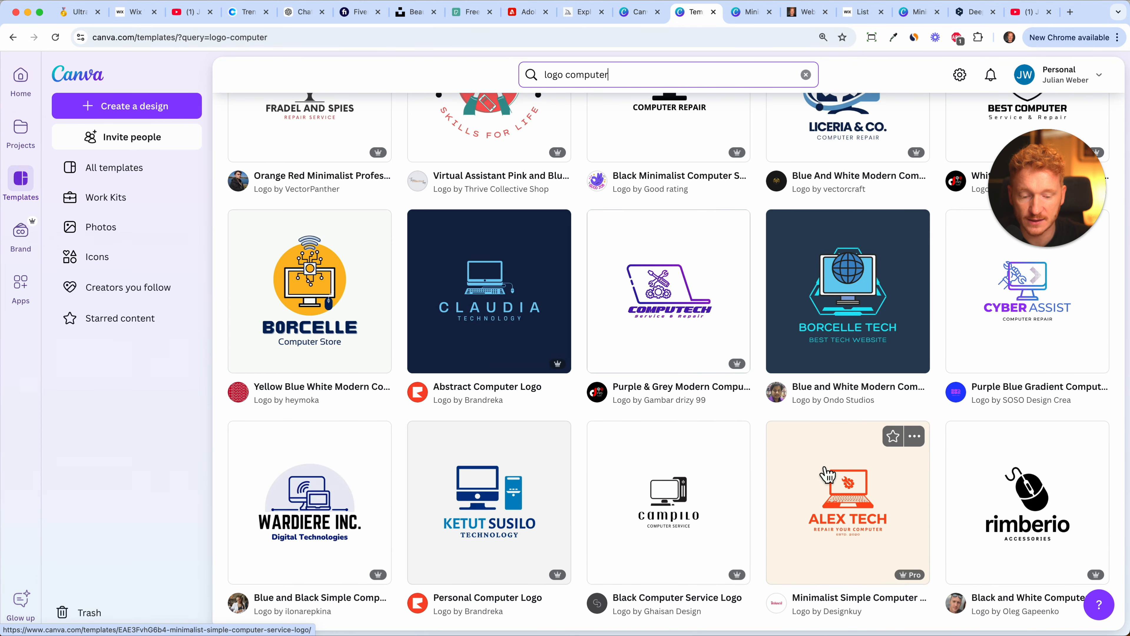
pyautogui.click(826, 474)
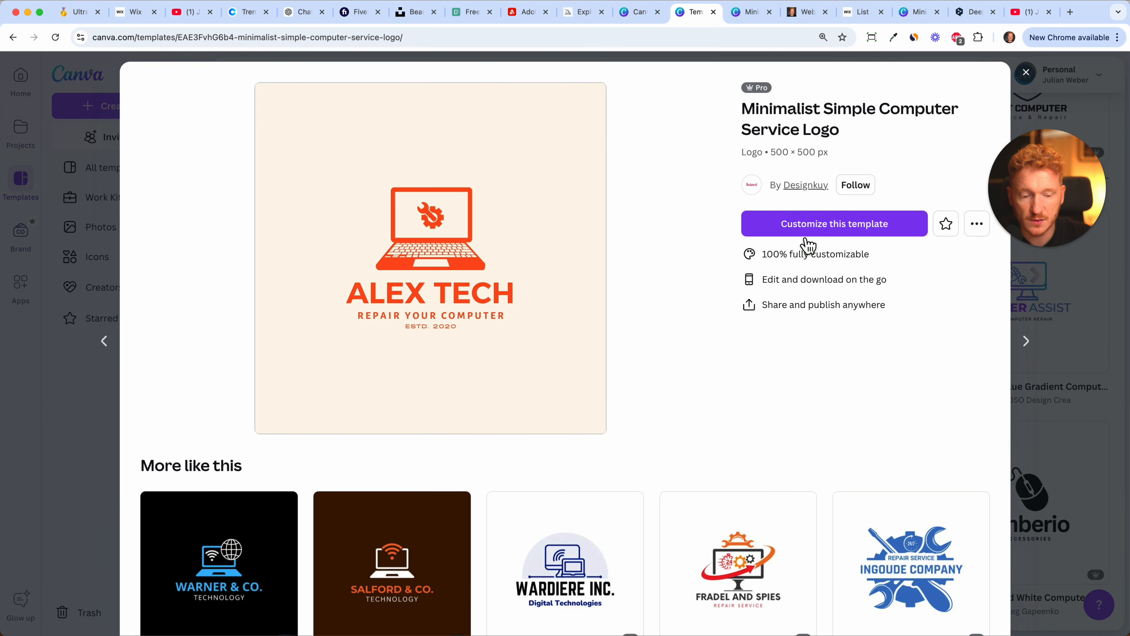
pyautogui.click(801, 234)
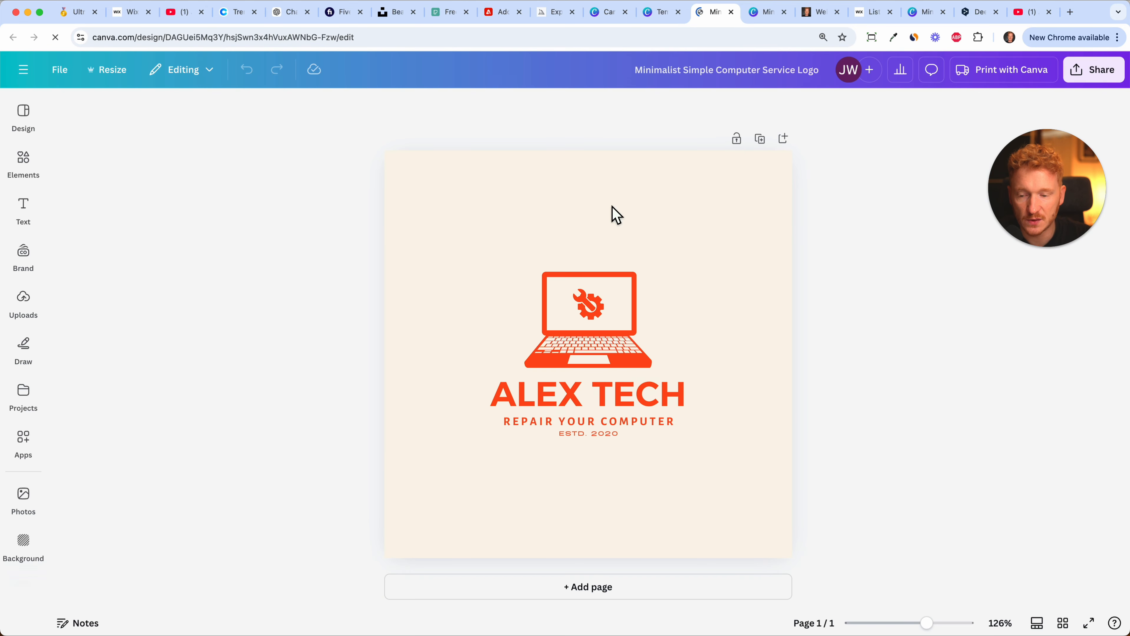
# Shrink the laptop icon and move it to the left side of the logo canvas.
pyautogui.click(728, 323)
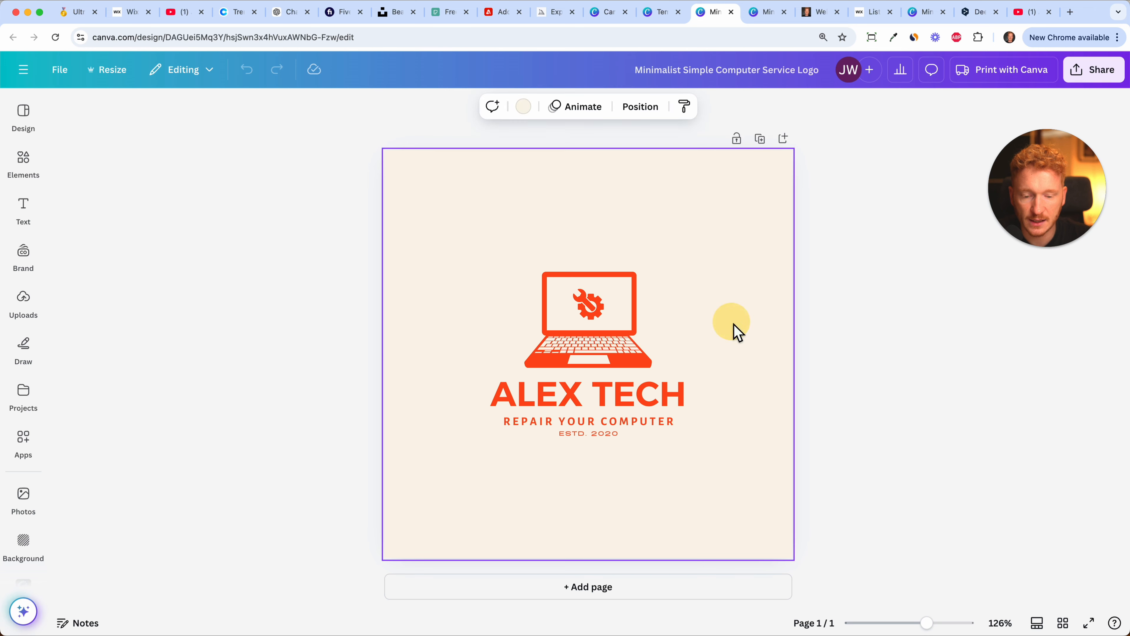
pyautogui.moveTo(691, 254); pyautogui.dragTo(520, 372)
pyautogui.moveTo(618, 355); pyautogui.dragTo(475, 359)
# Move the ALEX TECH heading to the right of the laptop icon and left-align its text.
pyautogui.click(554, 406)
pyautogui.moveTo(555, 406); pyautogui.dragTo(609, 320)
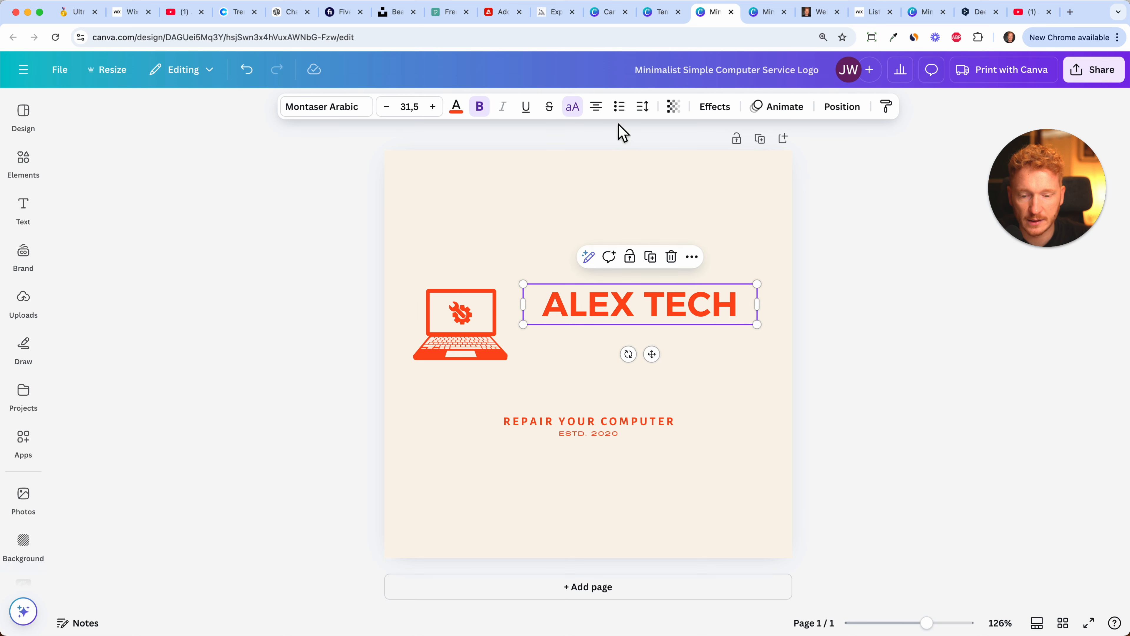
pyautogui.click(606, 117)
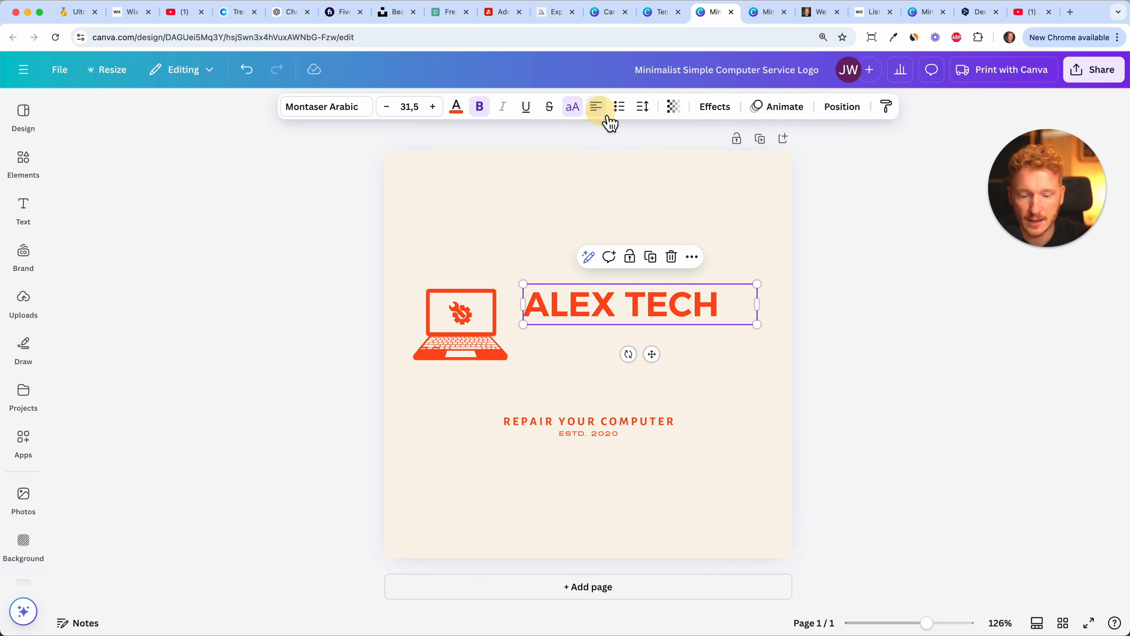
# Replace the heading with the brand owner's full name, widen its box to fit one line and scale it to size 27.7.
pyautogui.doubleClick(597, 306)
pyautogui.write('JULIAN WEBER')
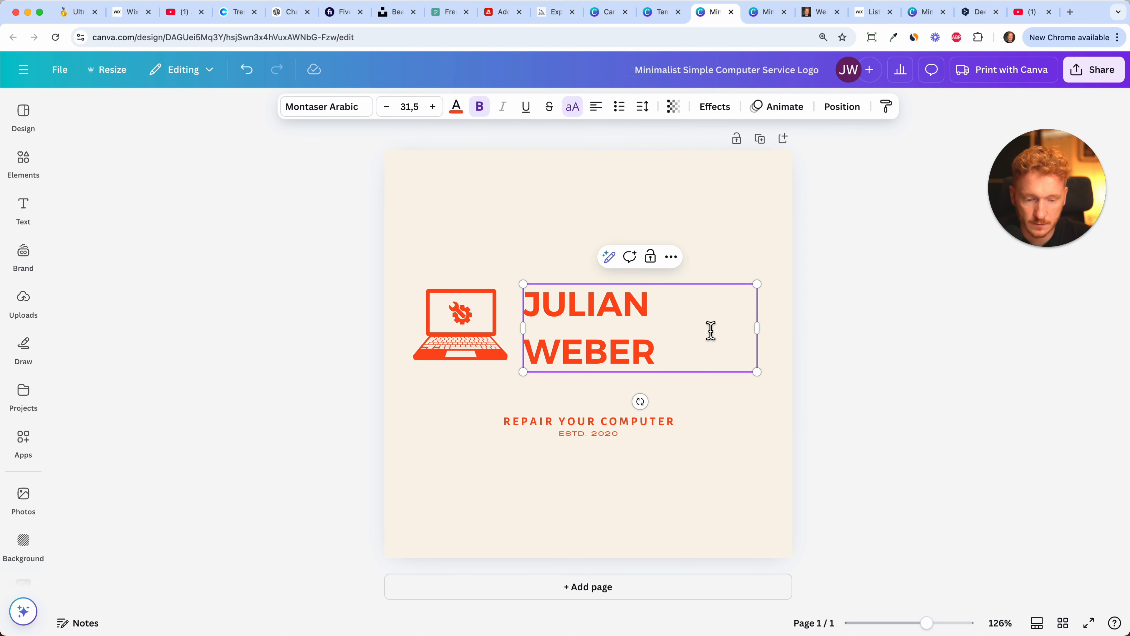
pyautogui.moveTo(758, 329); pyautogui.dragTo(811, 328)
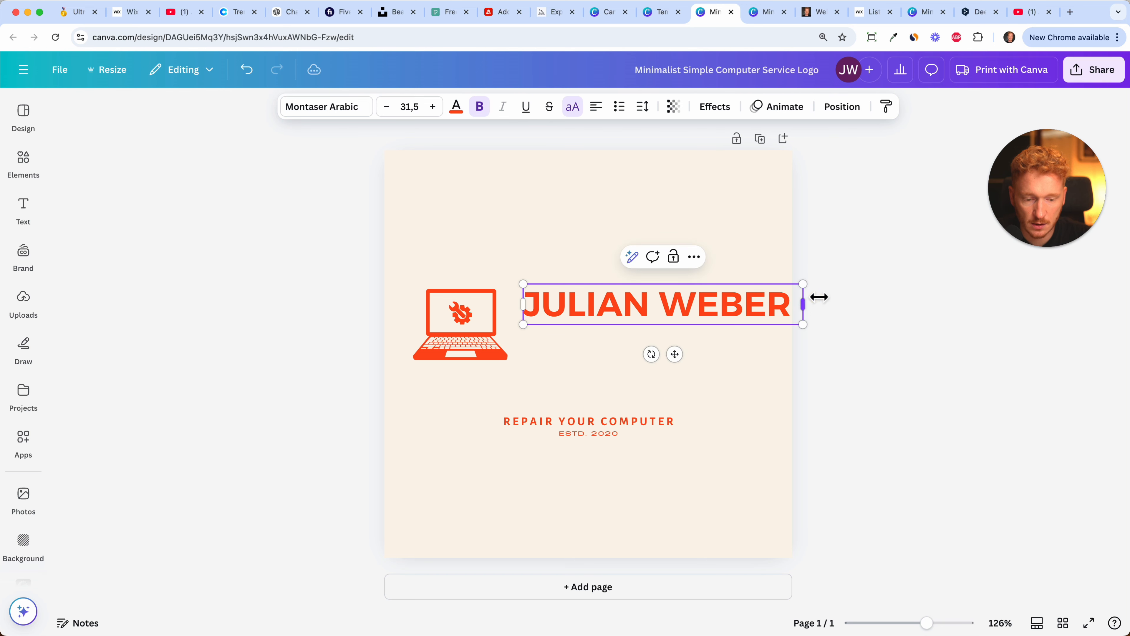
pyautogui.moveTo(808, 288); pyautogui.dragTo(771, 291)
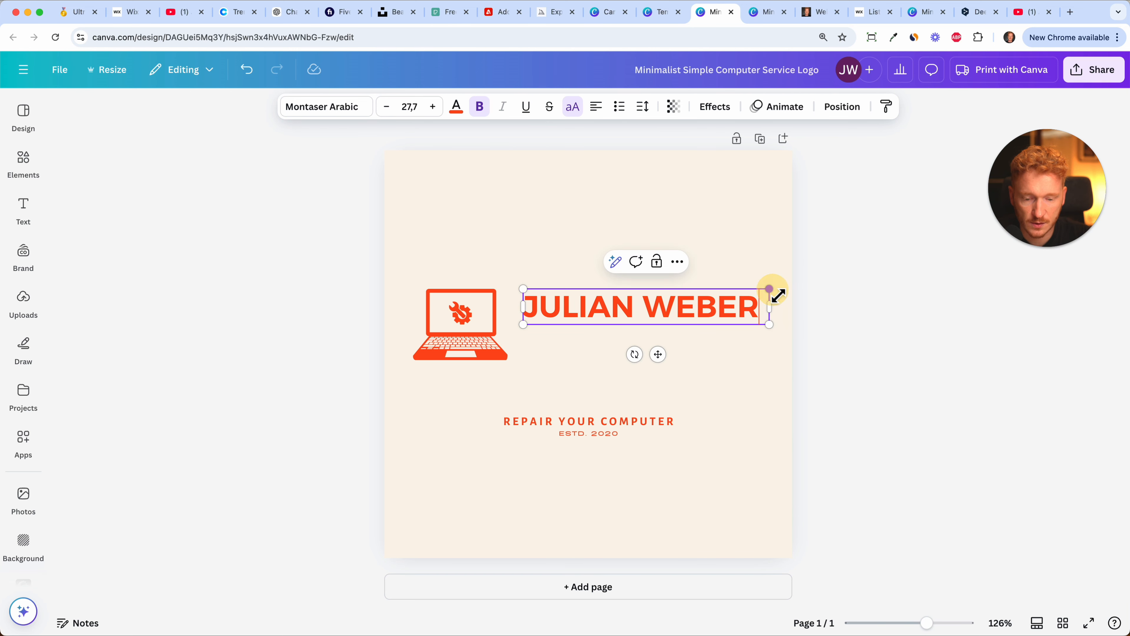
# Place the tagline left-aligned beneath the name heading and change its text to "SOFTWARE TUTORIALS".
pyautogui.click(623, 424)
pyautogui.moveTo(623, 424); pyautogui.dragTo(659, 352)
pyautogui.click(596, 108)
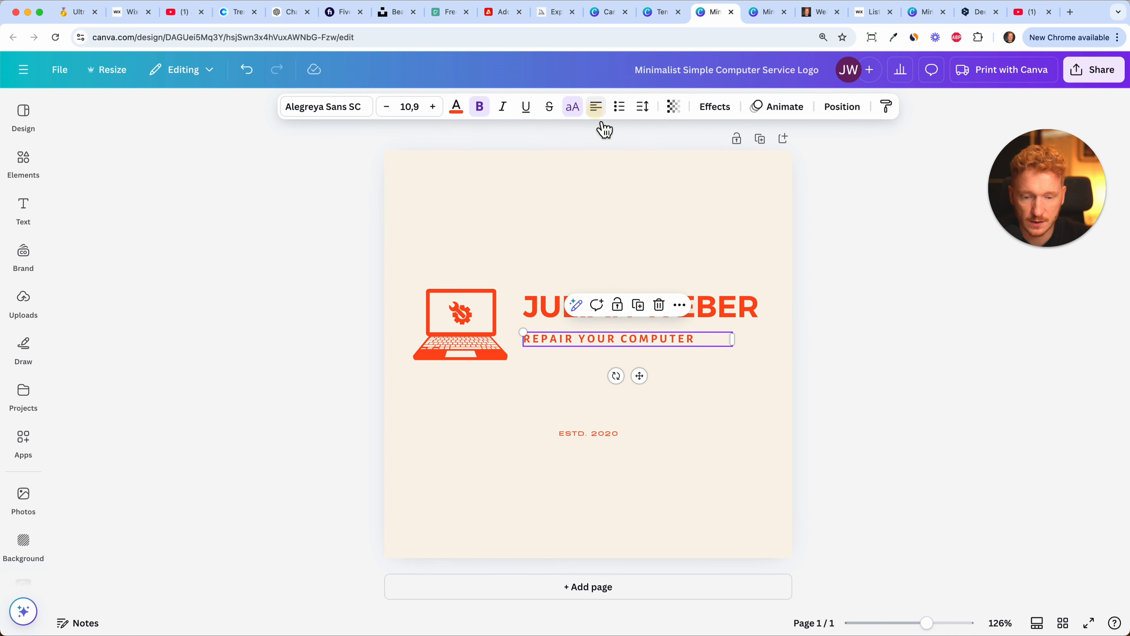
pyautogui.doubleClick(581, 342)
pyautogui.write('SOF')
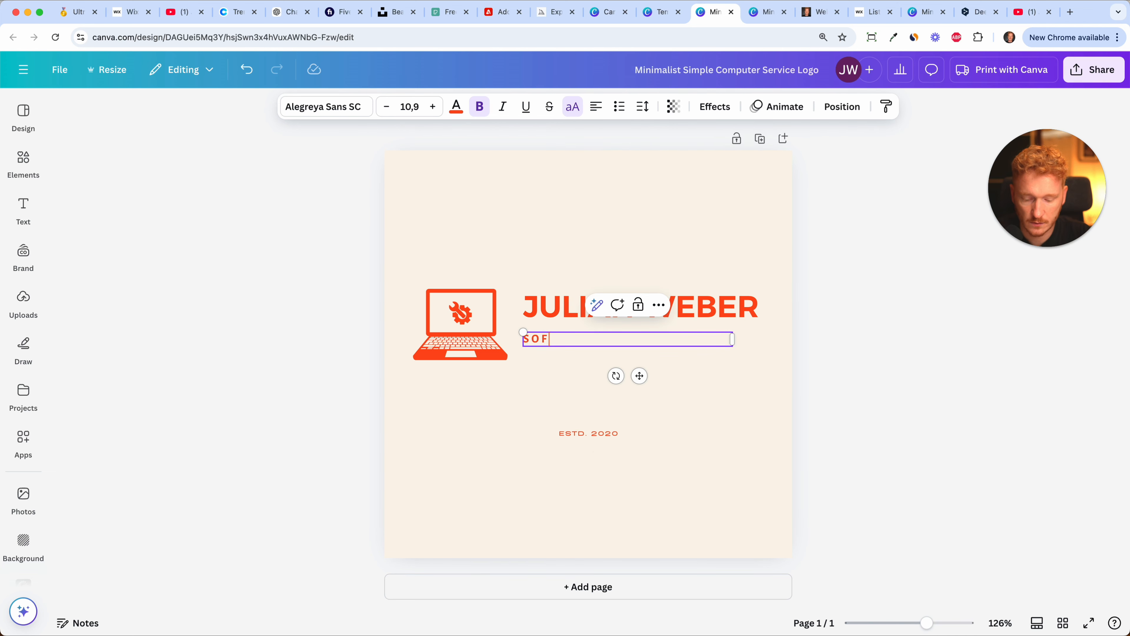
pyautogui.write('TWARE TUTORIALS')
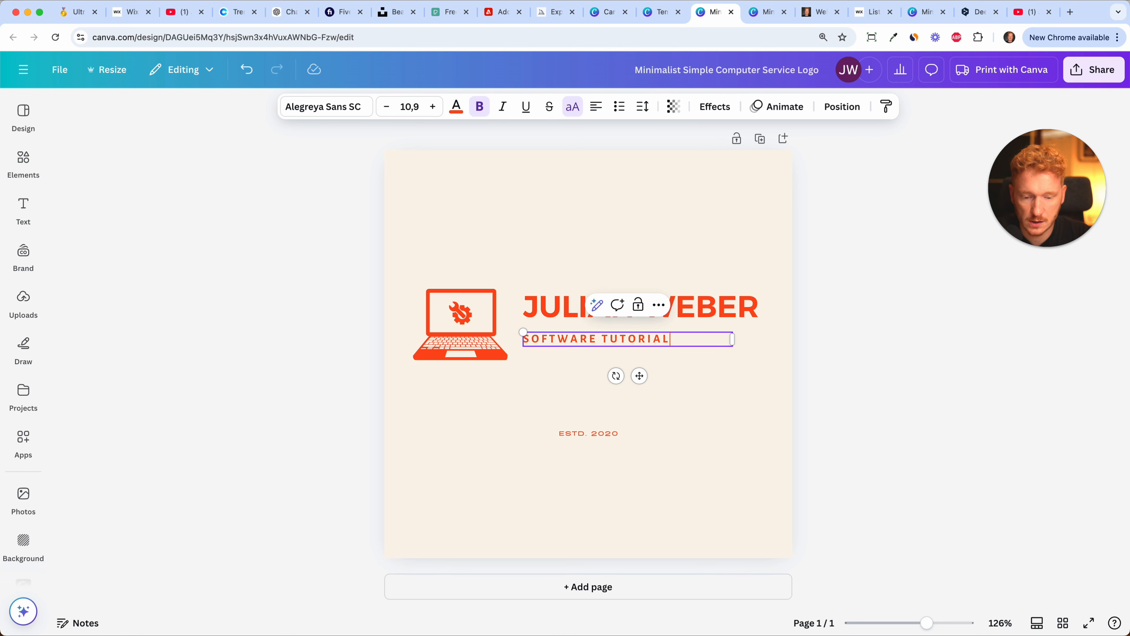
# Delete the "ESTD. 2020" text and remove the beige background colour from the page.
pyautogui.click(586, 444)
pyautogui.click(592, 437)
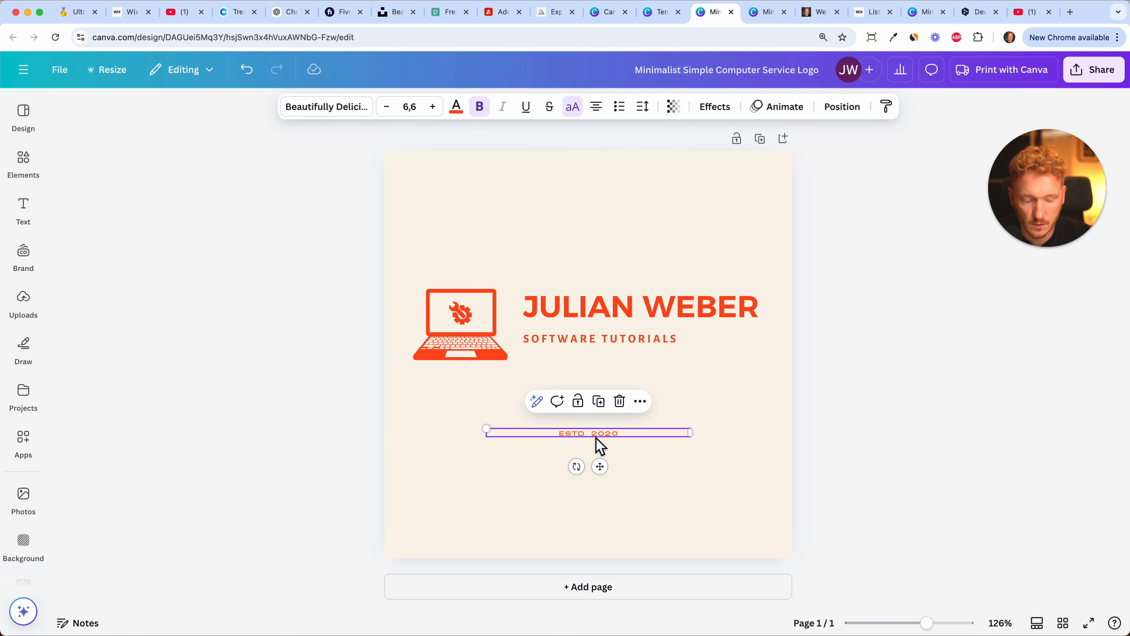
pyautogui.press('Delete')
pyautogui.click(617, 180)
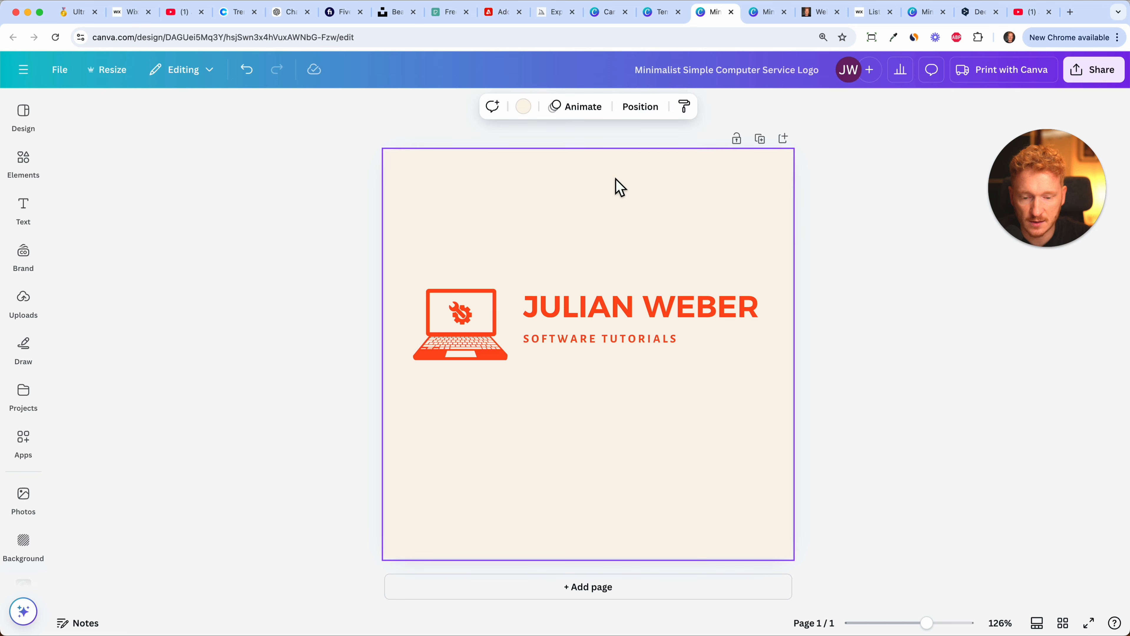
pyautogui.press('Delete')
# Select the name heading and tagline together and shift them slightly down to centre them beside the laptop icon.
pyautogui.moveTo(718, 250); pyautogui.dragTo(624, 377)
pyautogui.moveTo(620, 316); pyautogui.dragTo(621, 323)
pyautogui.click(574, 182)
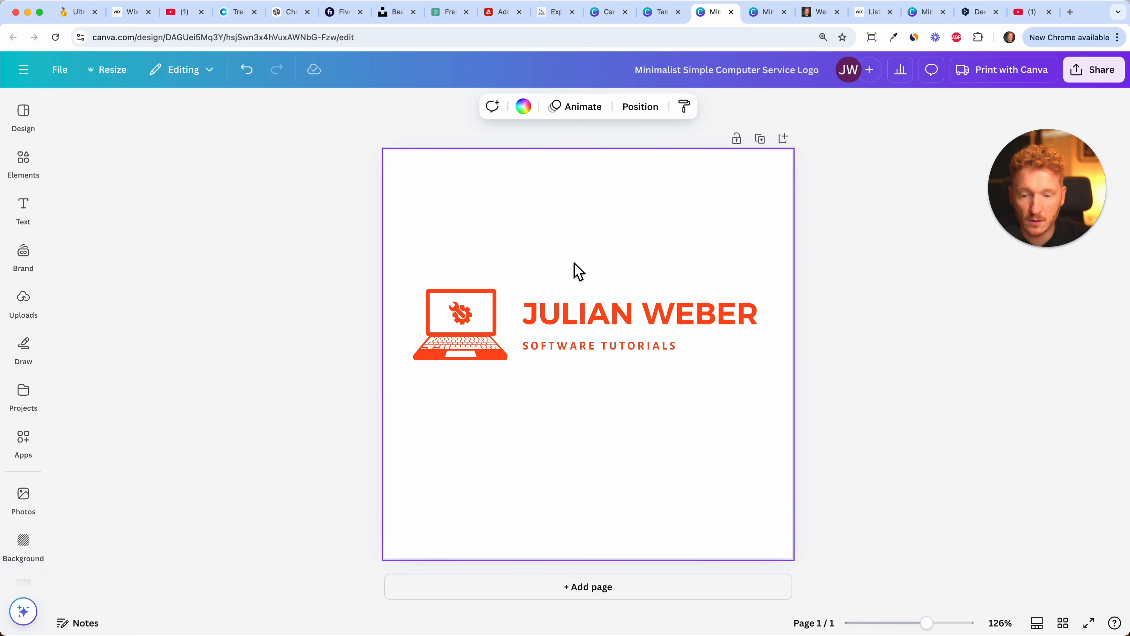
# Switch to the Wix editor and copy the hex colour code of the yellow "Hey, I'm" text.
pyautogui.click(129, 18)
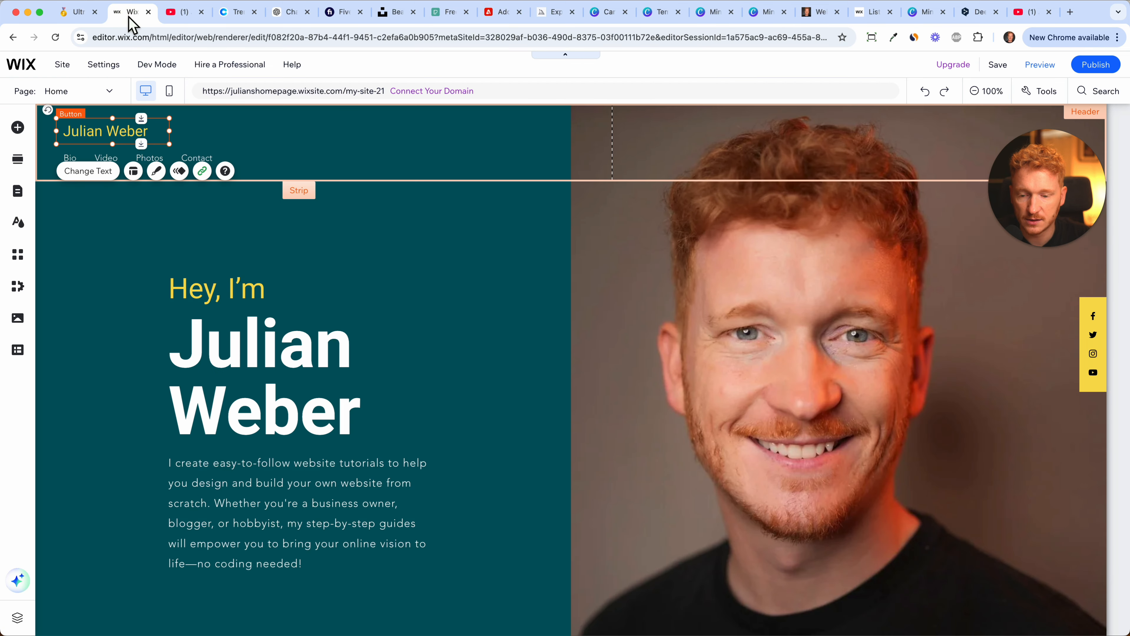
pyautogui.click(213, 288)
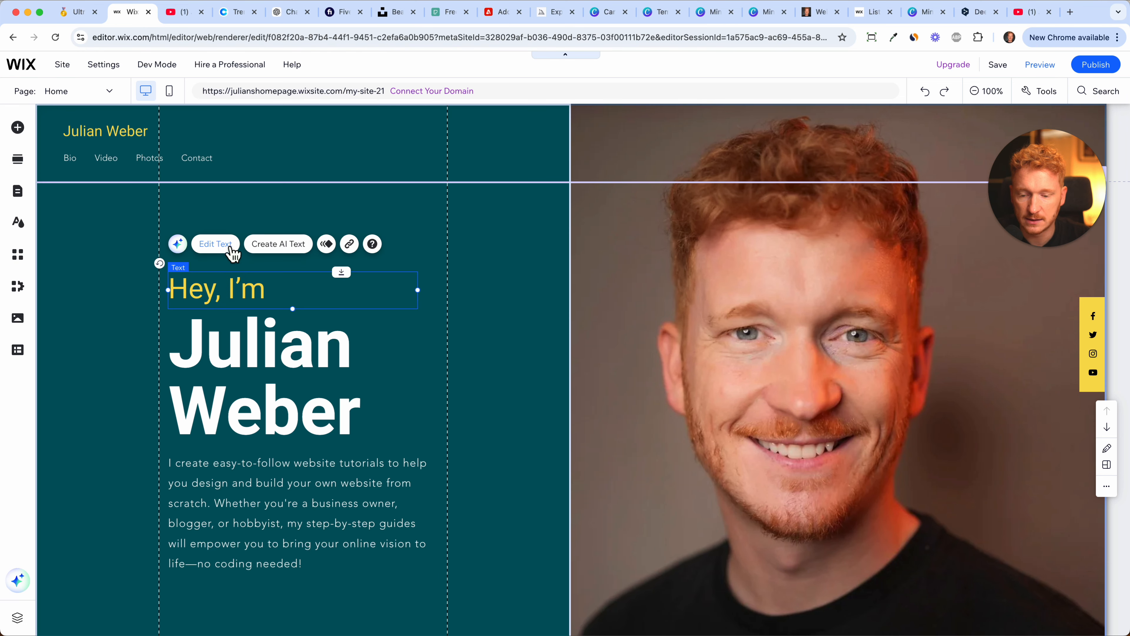
pyautogui.click(216, 243)
pyautogui.click(530, 486)
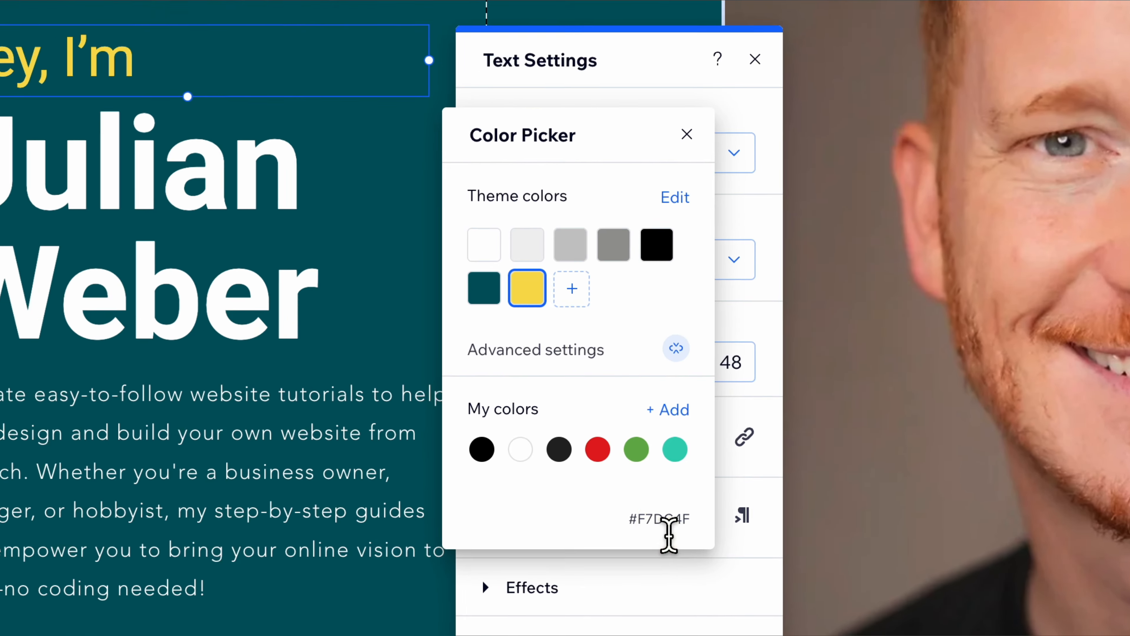
pyautogui.doubleClick(542, 536)
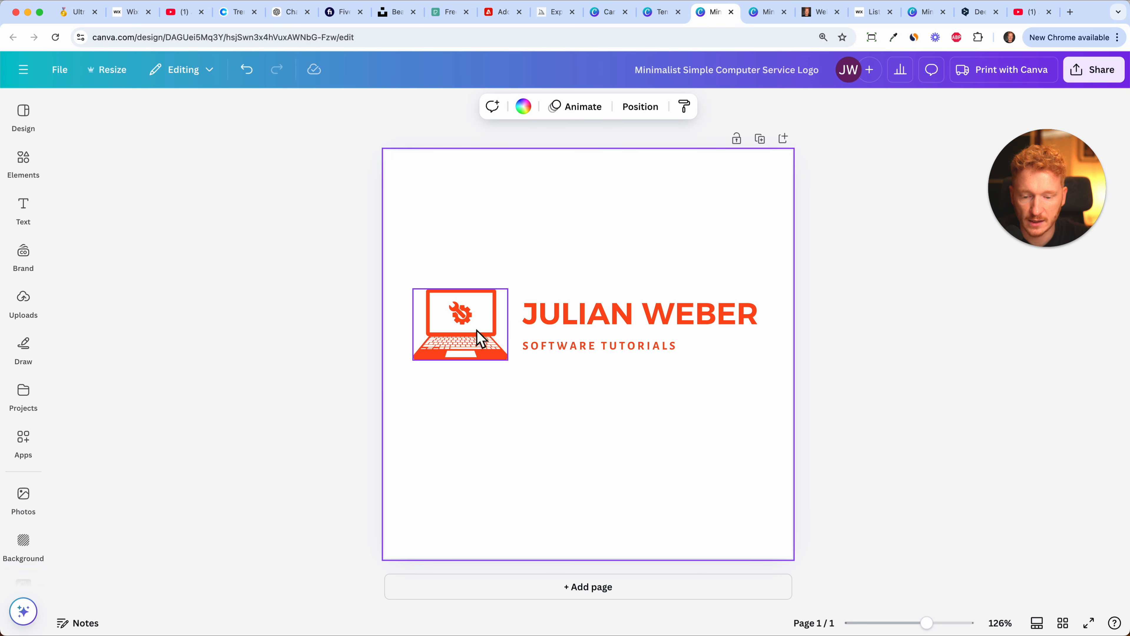
# Back in the Canva logo, recolour the name heading and tagline together with #F7DC4F.
pyautogui.click(621, 352)
pyautogui.keyDown('shift'); pyautogui.click(698, 318); pyautogui.keyUp('shift')
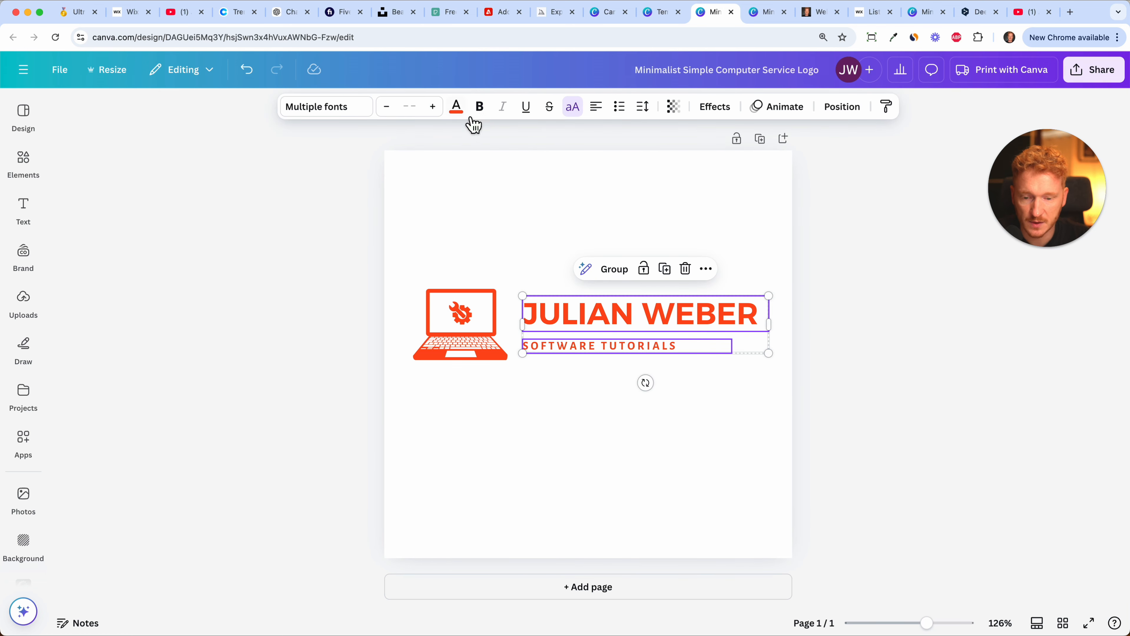
pyautogui.click(456, 108)
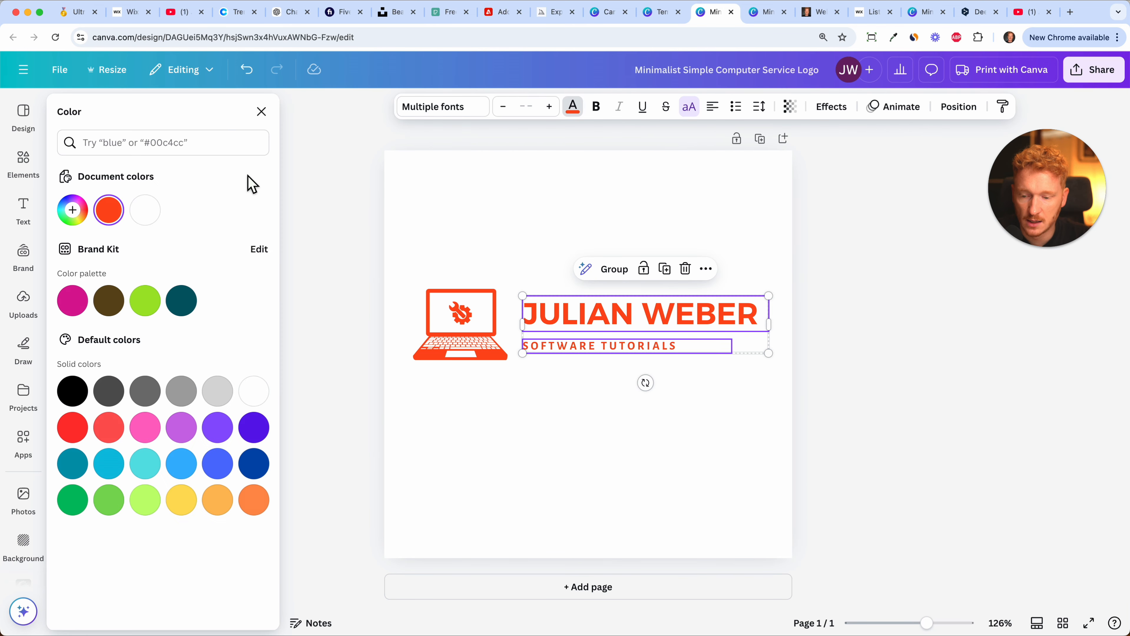
pyautogui.click(83, 218)
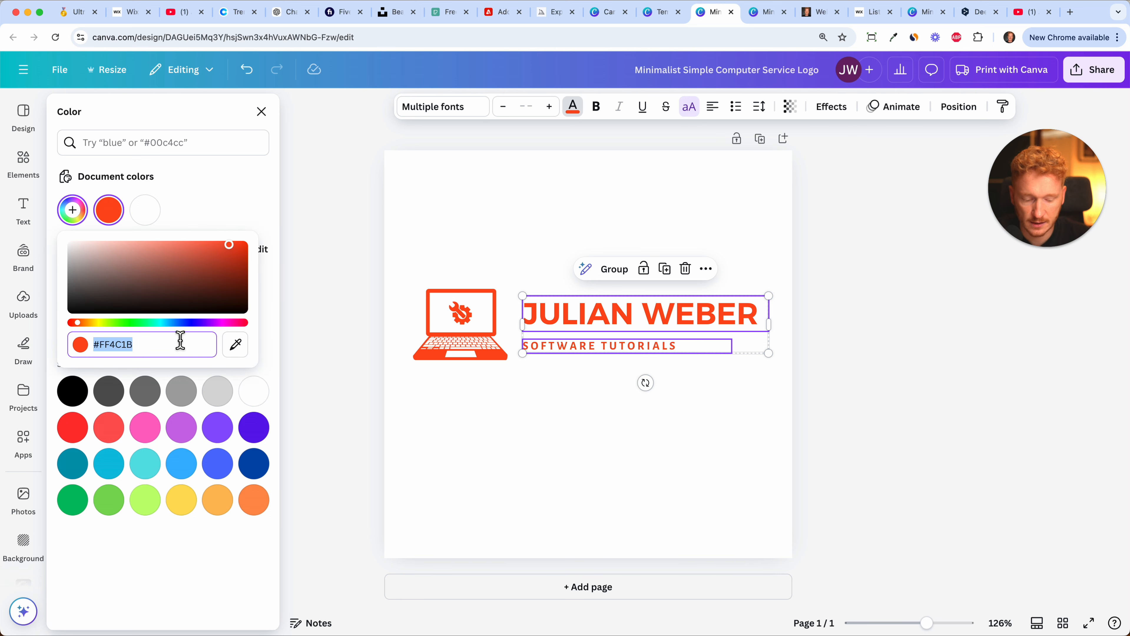
pyautogui.write('#F7DC4F')
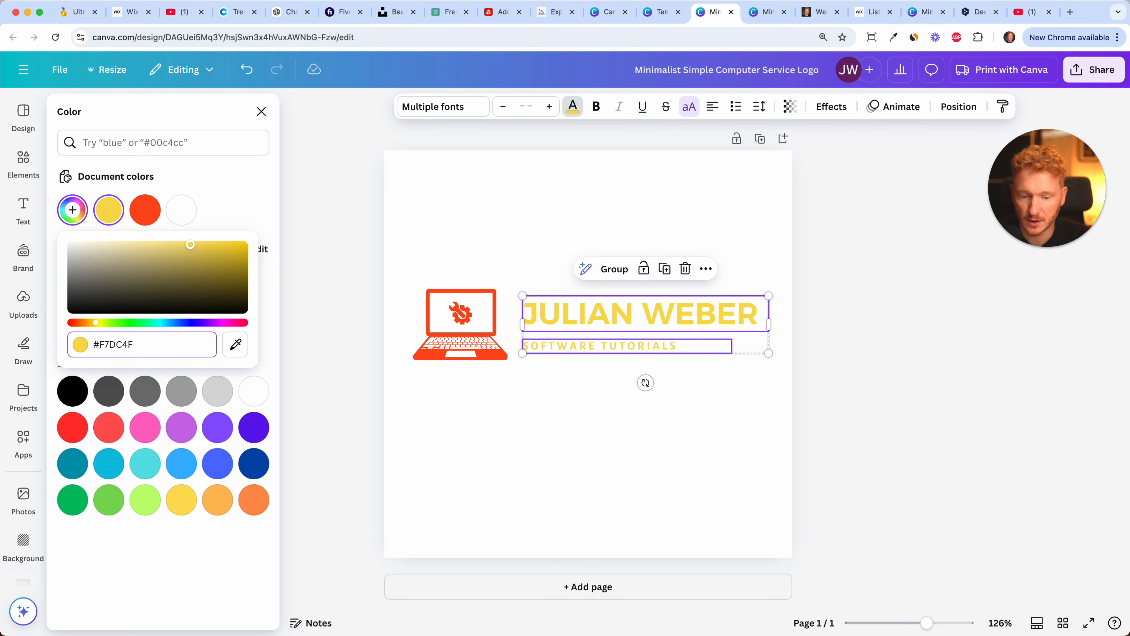
# Recolour the gear-and-wrench icon and the laptop icon with the yellow document colour used by the text.
pyautogui.click(534, 257)
pyautogui.click(497, 273)
pyautogui.click(449, 367)
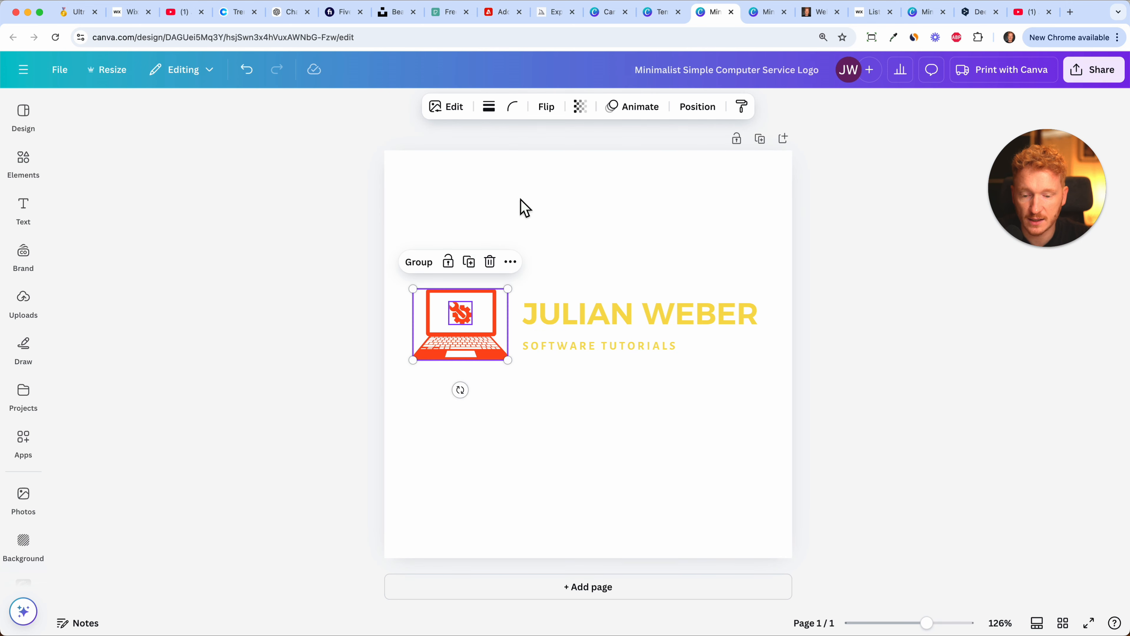
pyautogui.click(469, 318)
pyautogui.click(465, 106)
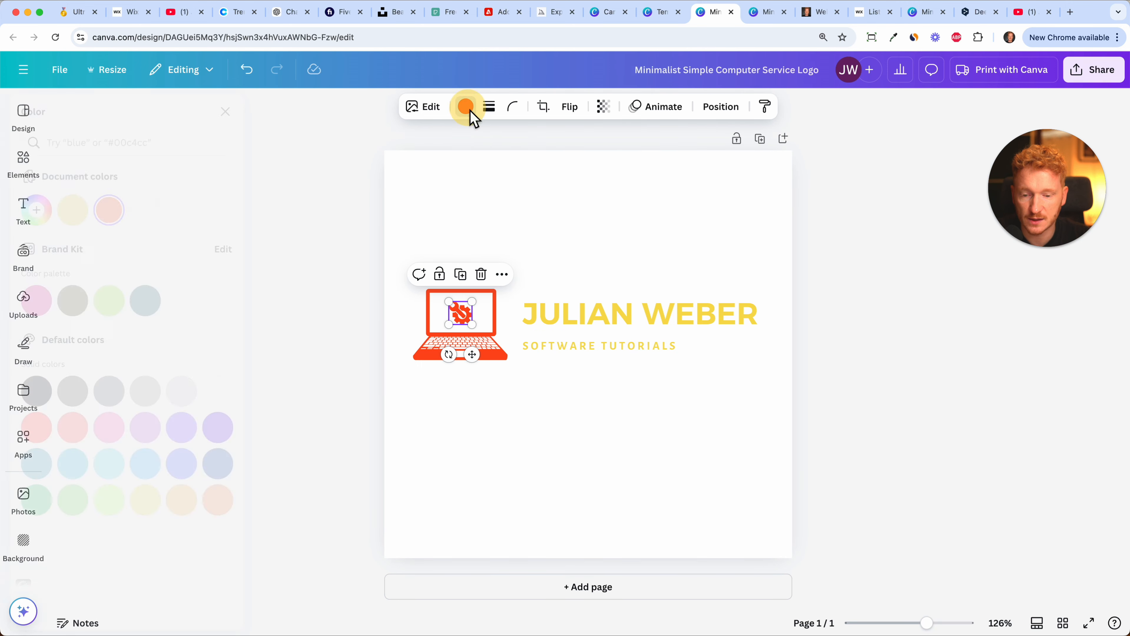
pyautogui.click(109, 209)
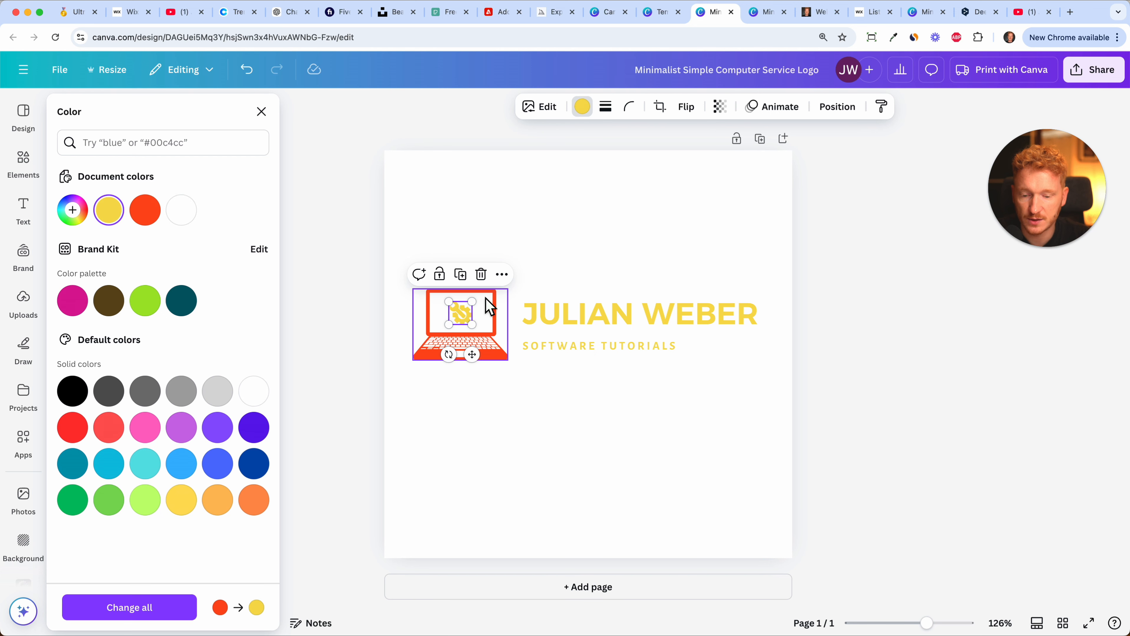
pyautogui.click(489, 347)
pyautogui.click(109, 211)
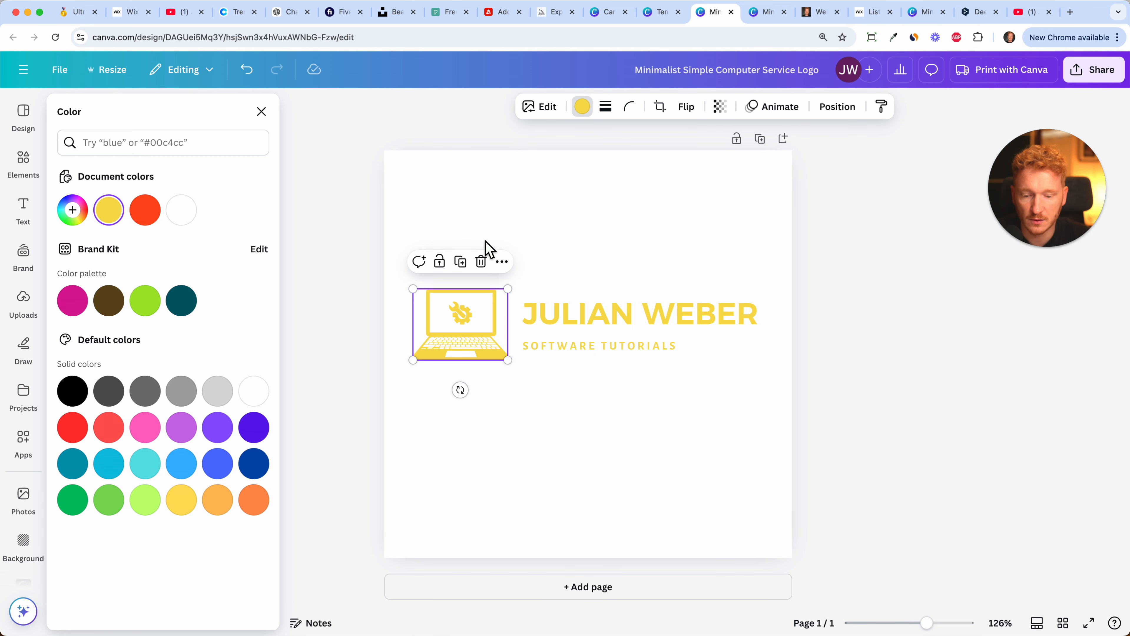
pyautogui.click(619, 230)
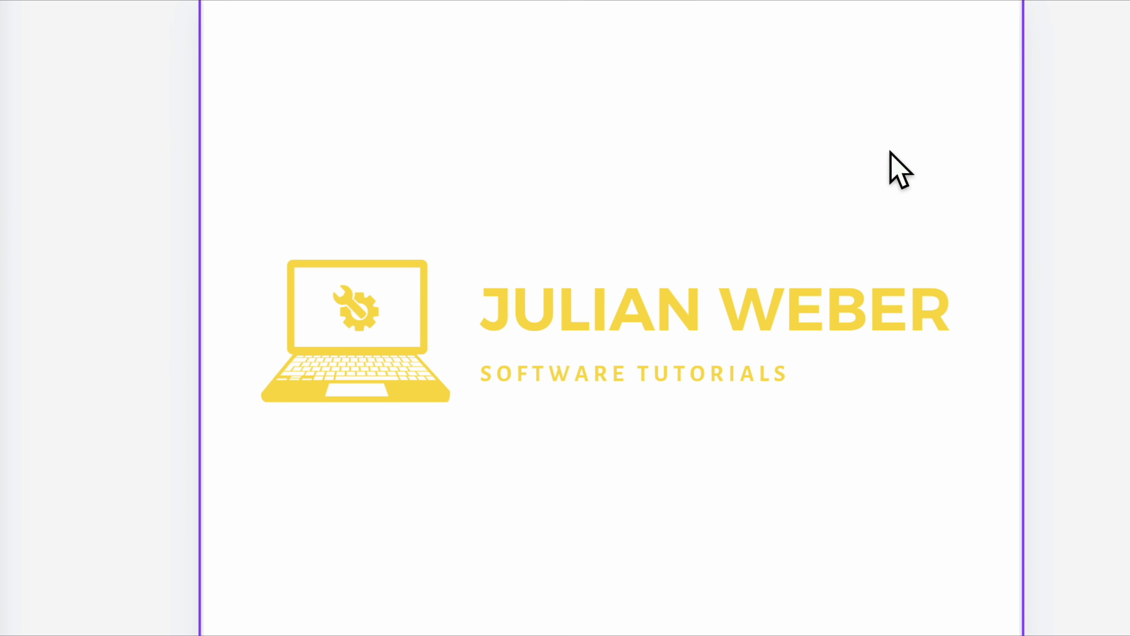
# Try nudging the name heading and tagline together slightly closer to the laptop icon.
pyautogui.moveTo(770, 209); pyautogui.dragTo(681, 391)
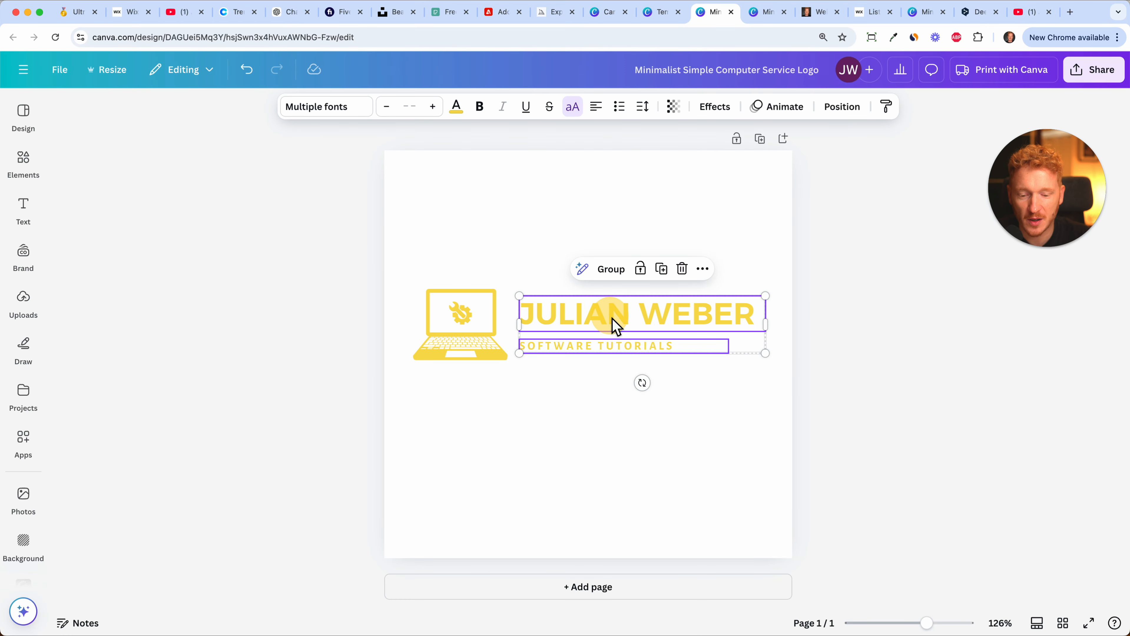
pyautogui.click(678, 174)
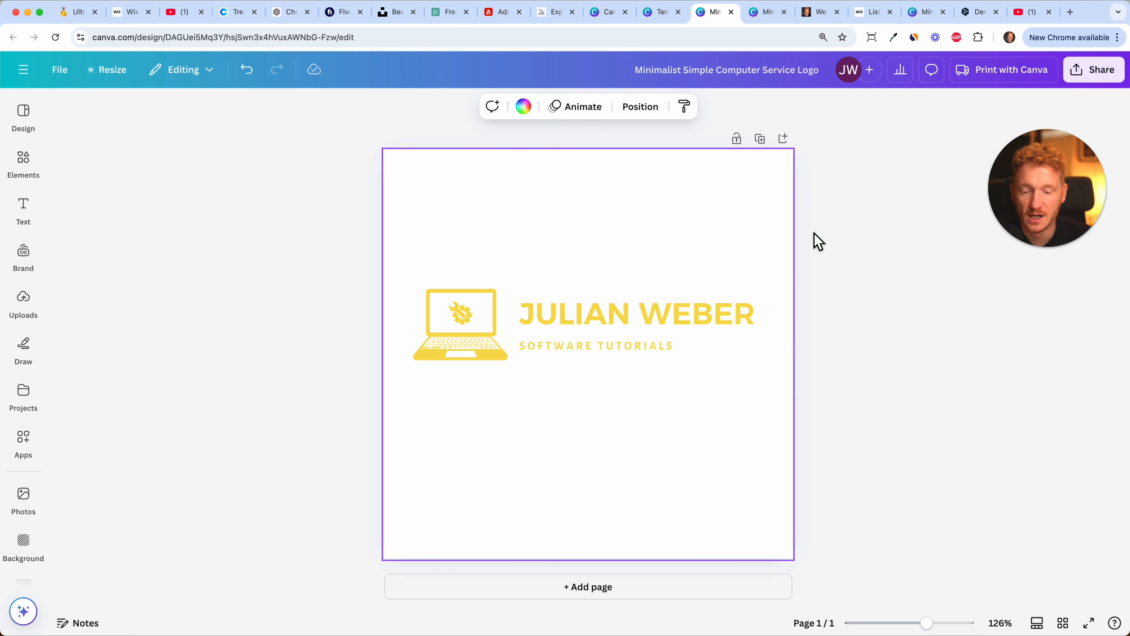
pyautogui.moveTo(617, 269); pyautogui.dragTo(593, 346)
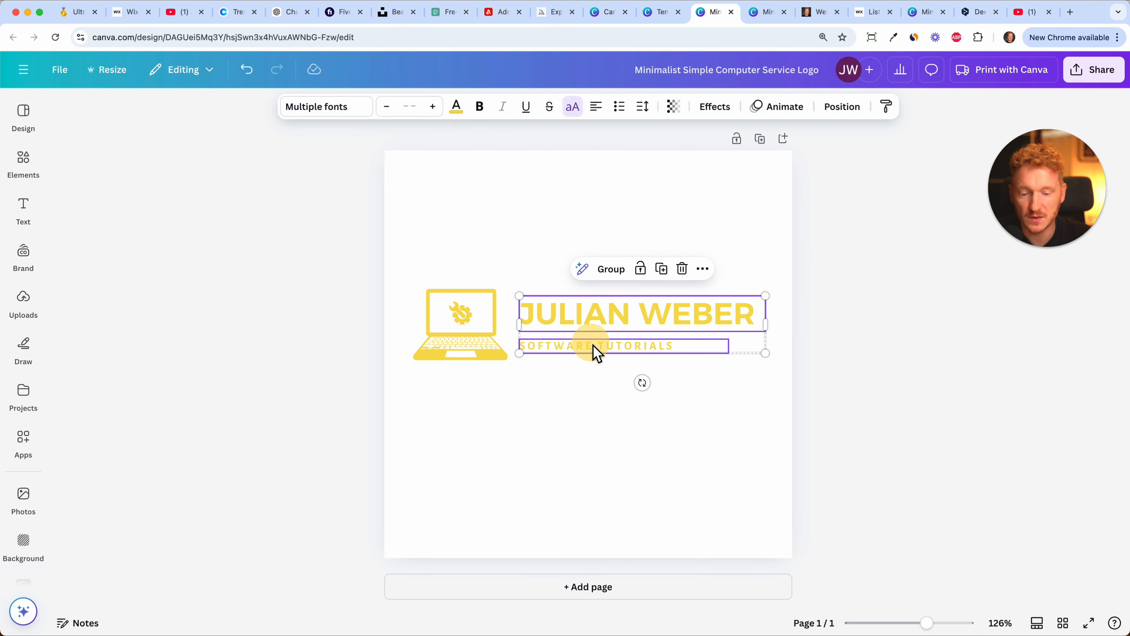
pyautogui.click(632, 323)
pyautogui.click(665, 204)
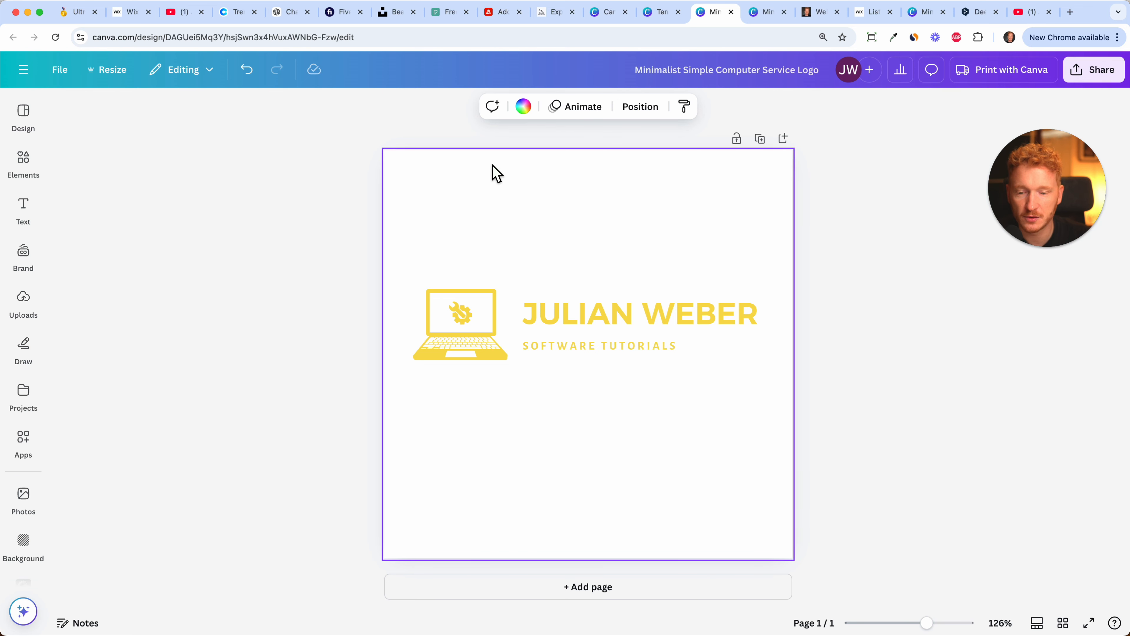
# Switch to Fiverr and look through the logo design offers in the search results.
pyautogui.click(343, 14)
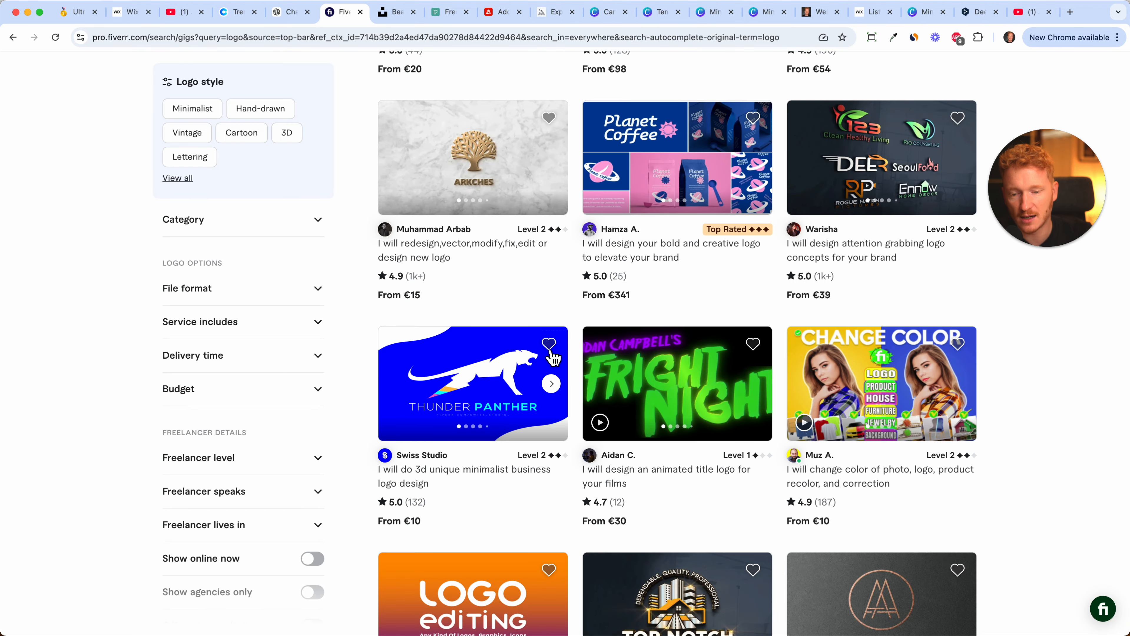
pyautogui.scroll(15, 552, 356)
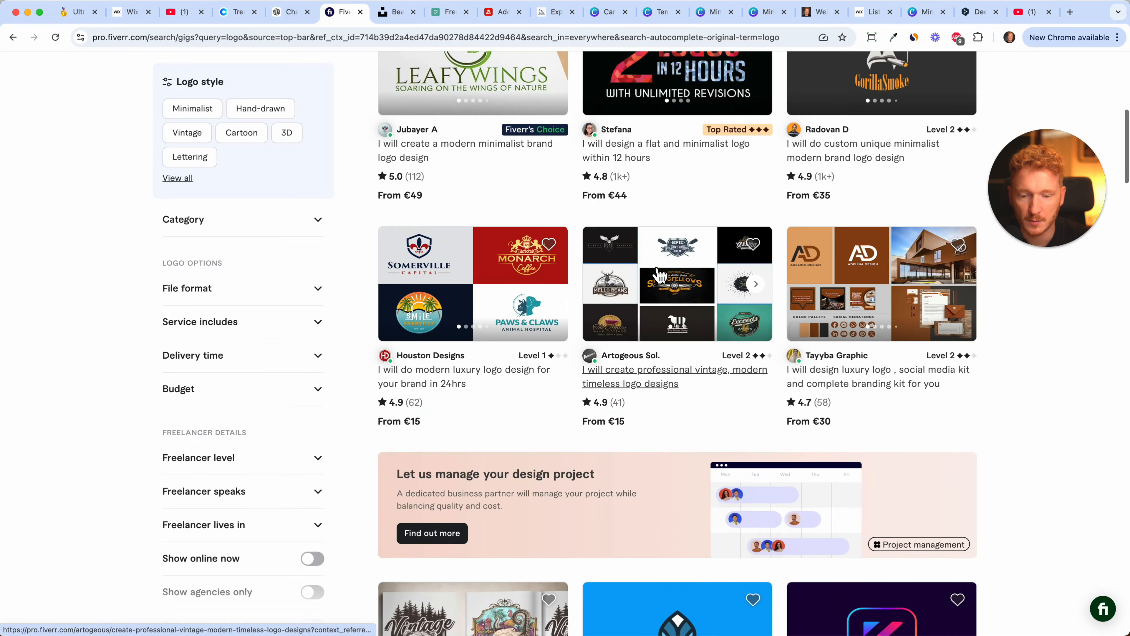
pyautogui.scroll(10, 658, 273)
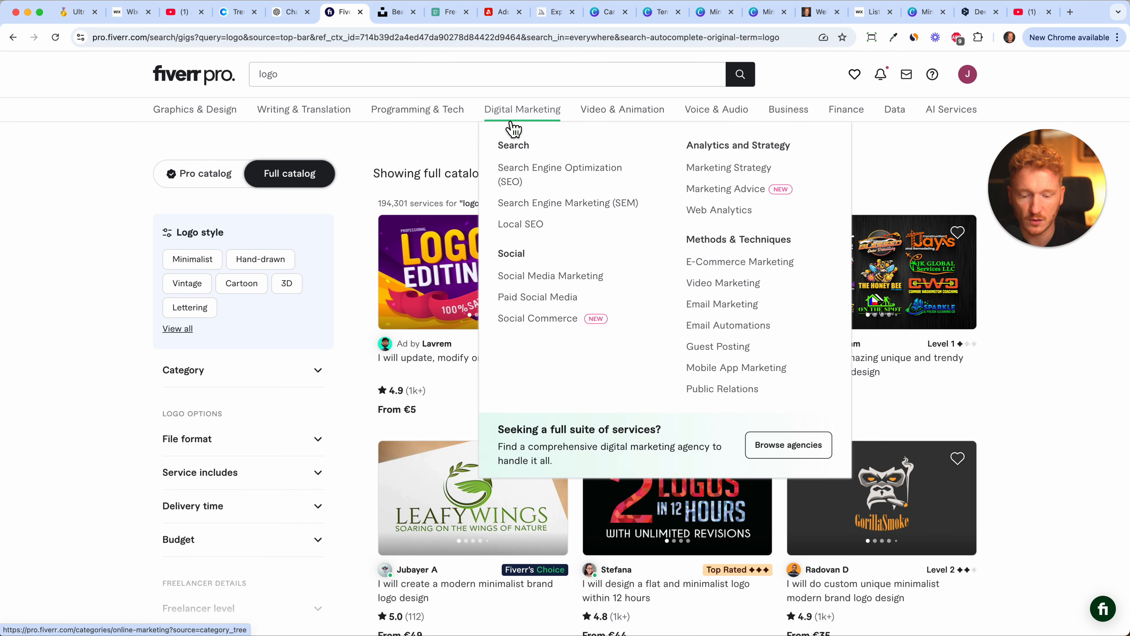
pyautogui.scroll(-3, 501, 398)
pyautogui.scroll(-1, 501, 398)
pyautogui.scroll(-15, 501, 398)
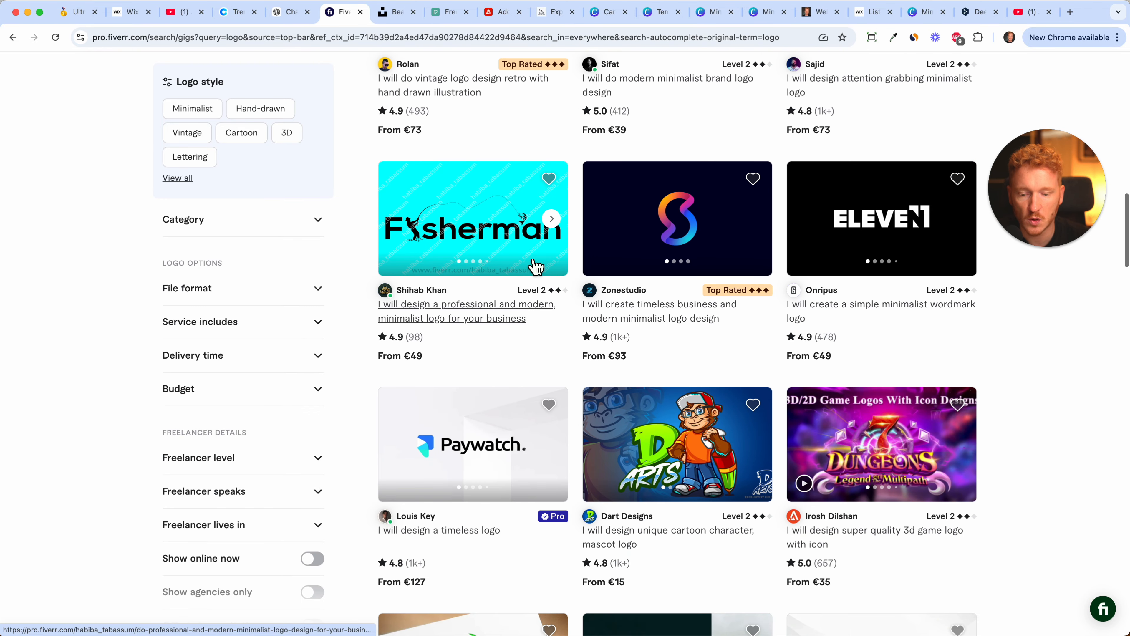
# Examine the "Fisherman" and "Paywatch" logo offers up close and compare the prices of the neighbouring offers.
pyautogui.scroll(5, 490, 235)
pyautogui.scroll(3, 407, 247)
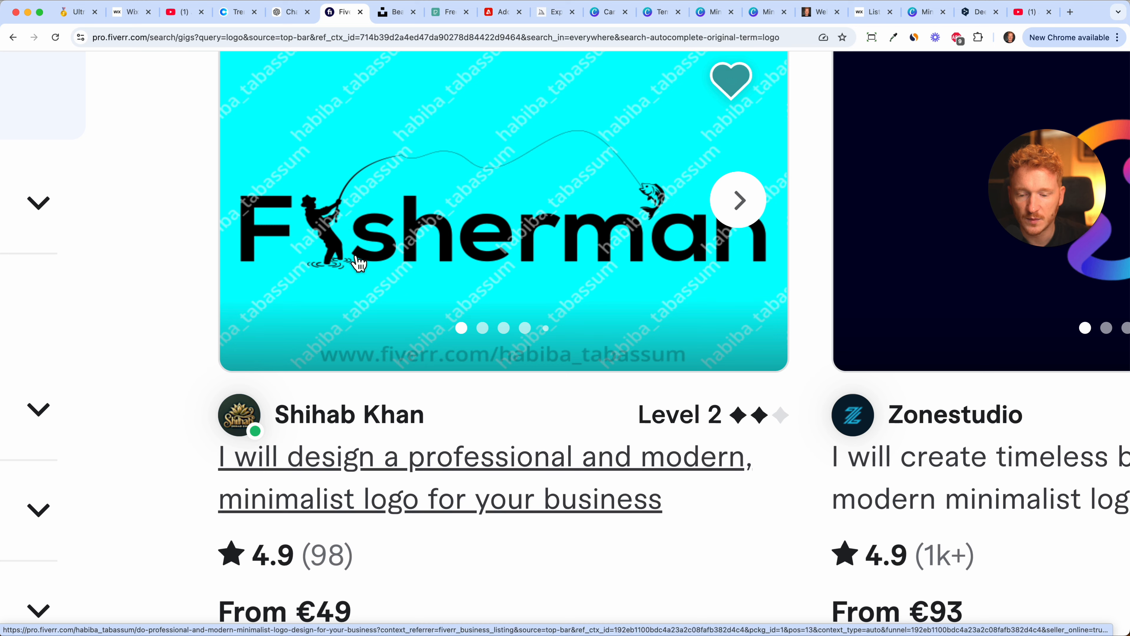
pyautogui.scroll(-8, 617, 309)
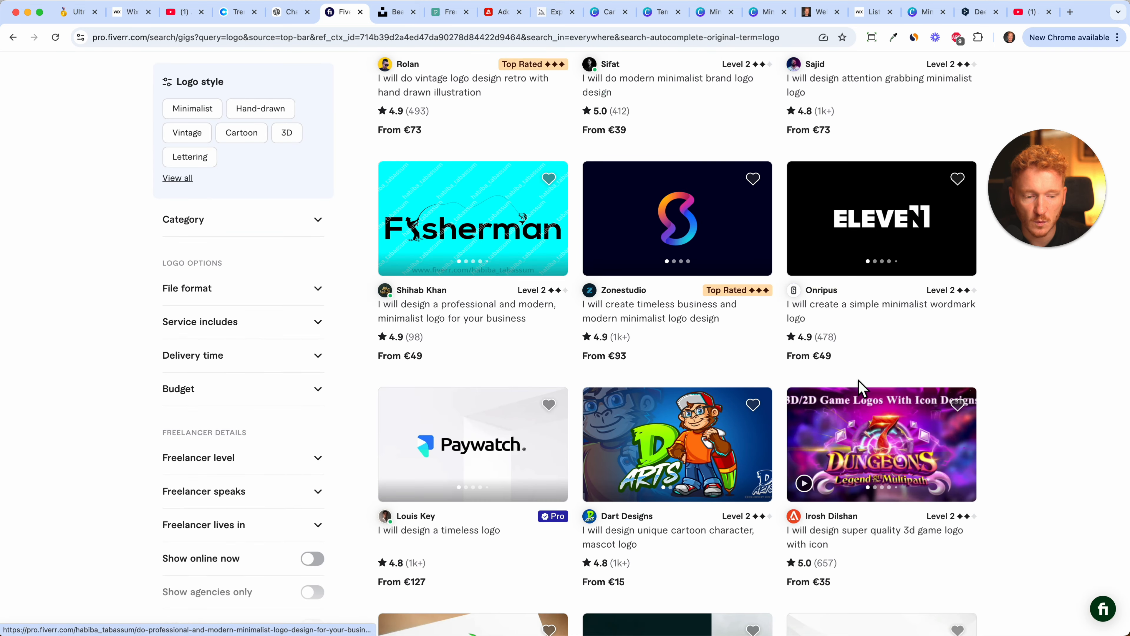
pyautogui.scroll(-3, 861, 387)
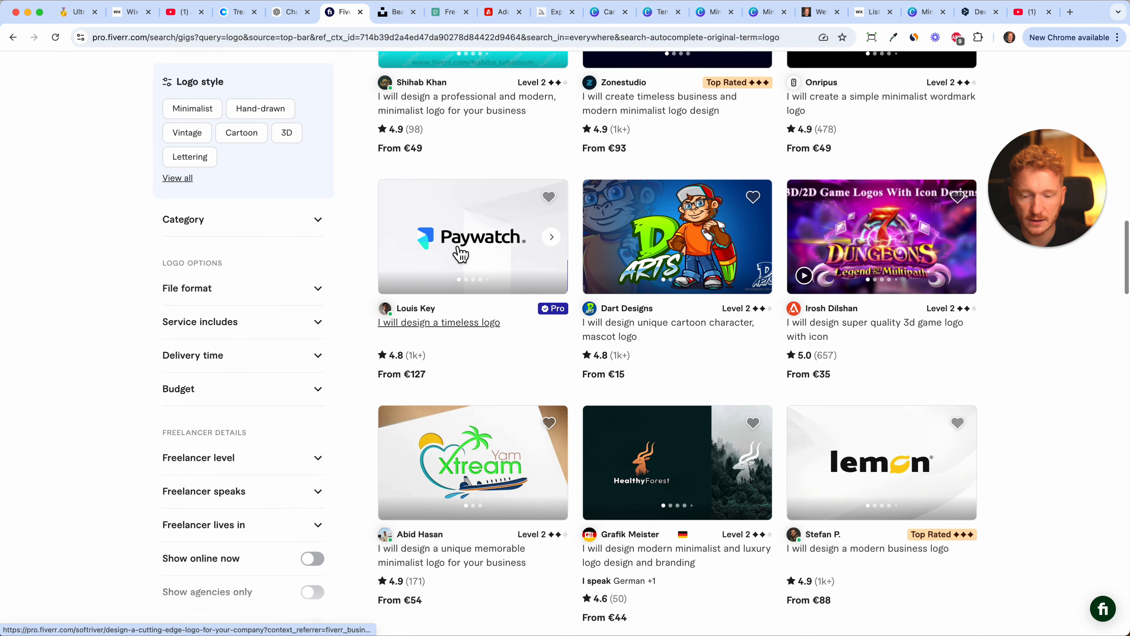
pyautogui.scroll(5, 456, 254)
pyautogui.scroll(3, 454, 255)
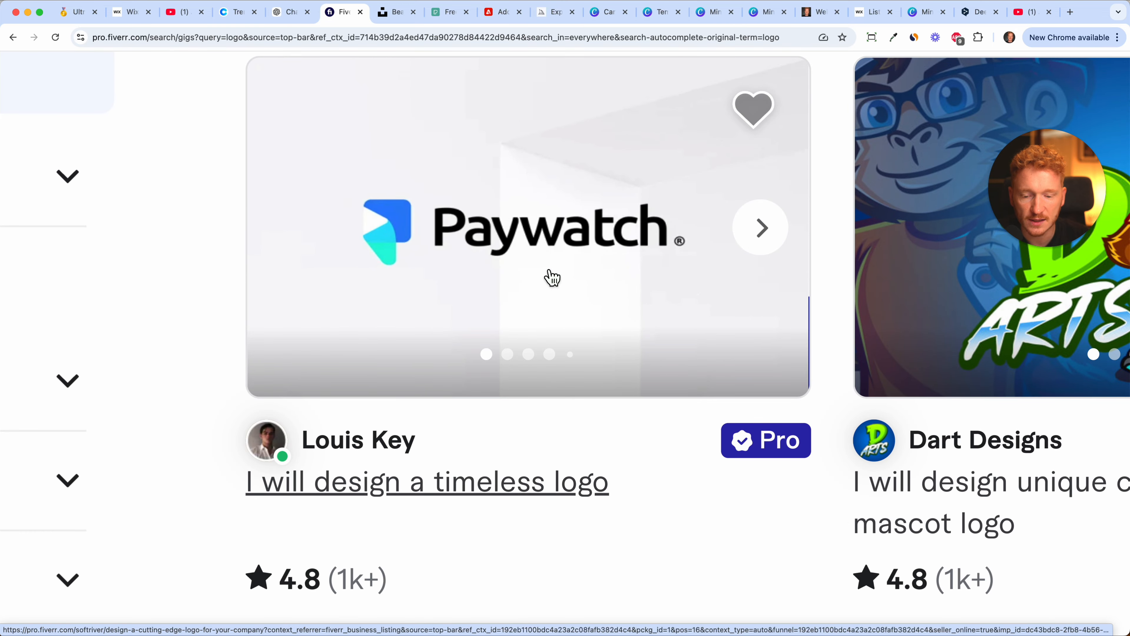
pyautogui.scroll(-8, 552, 278)
pyautogui.scroll(-3, 701, 379)
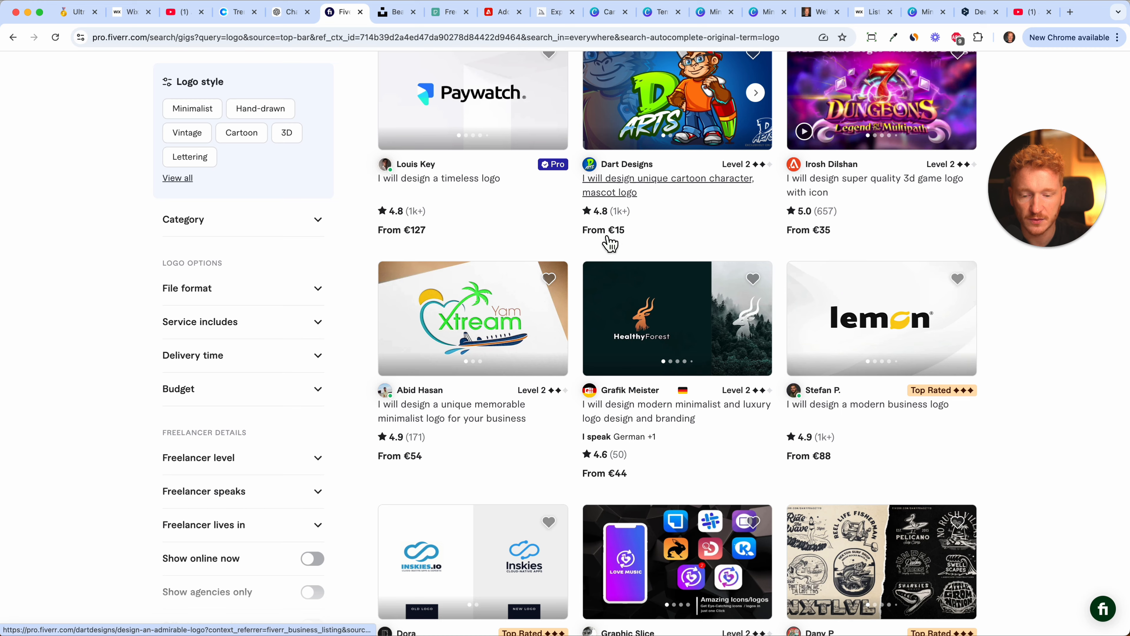
pyautogui.scroll(2, 610, 244)
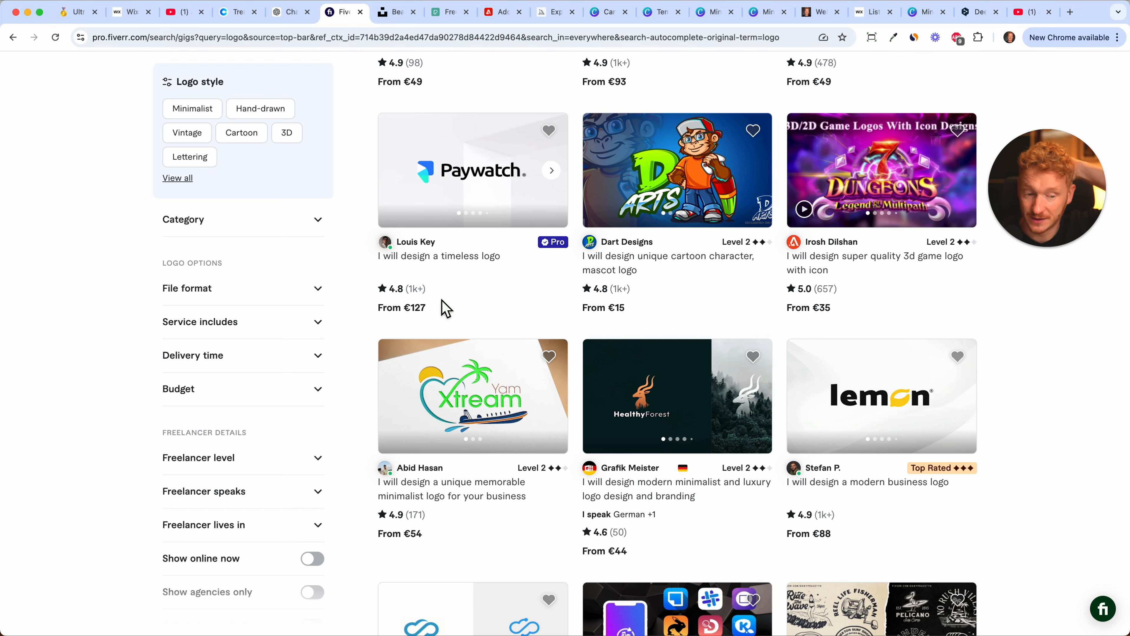
pyautogui.scroll(7, 579, 254)
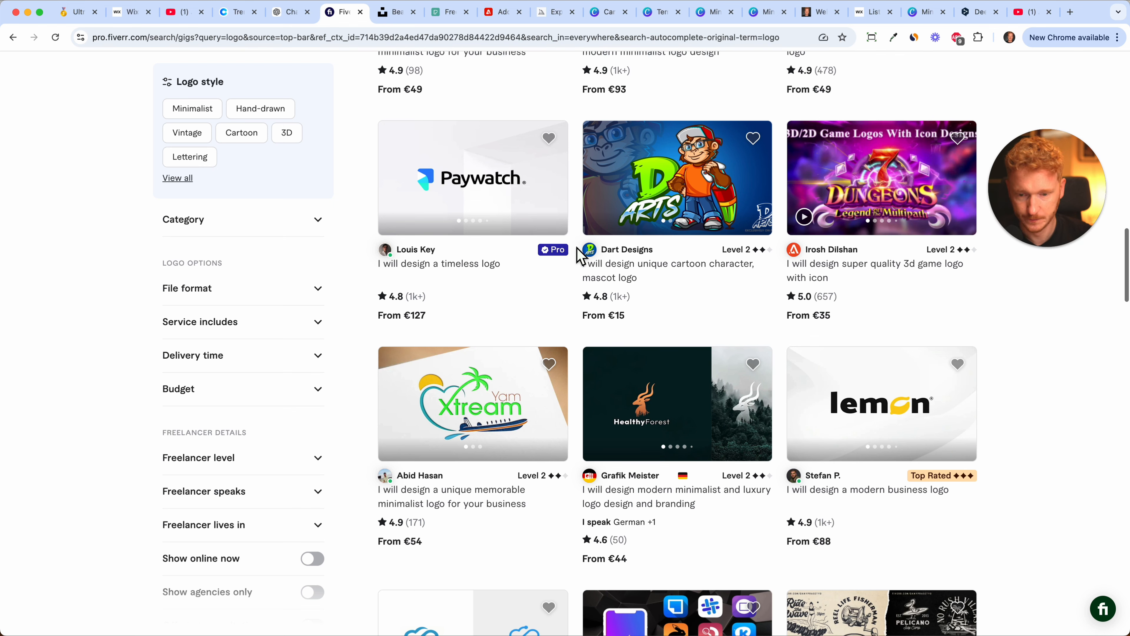
pyautogui.scroll(1, 579, 256)
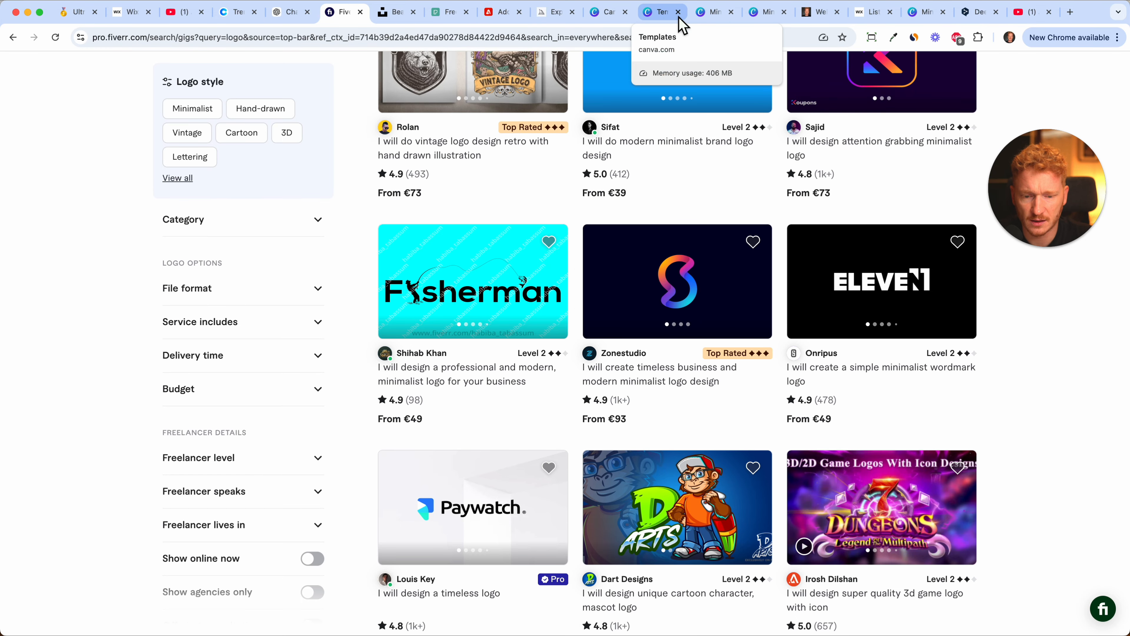
# Return to the Canva logo design and duplicate its page.
pyautogui.click(712, 13)
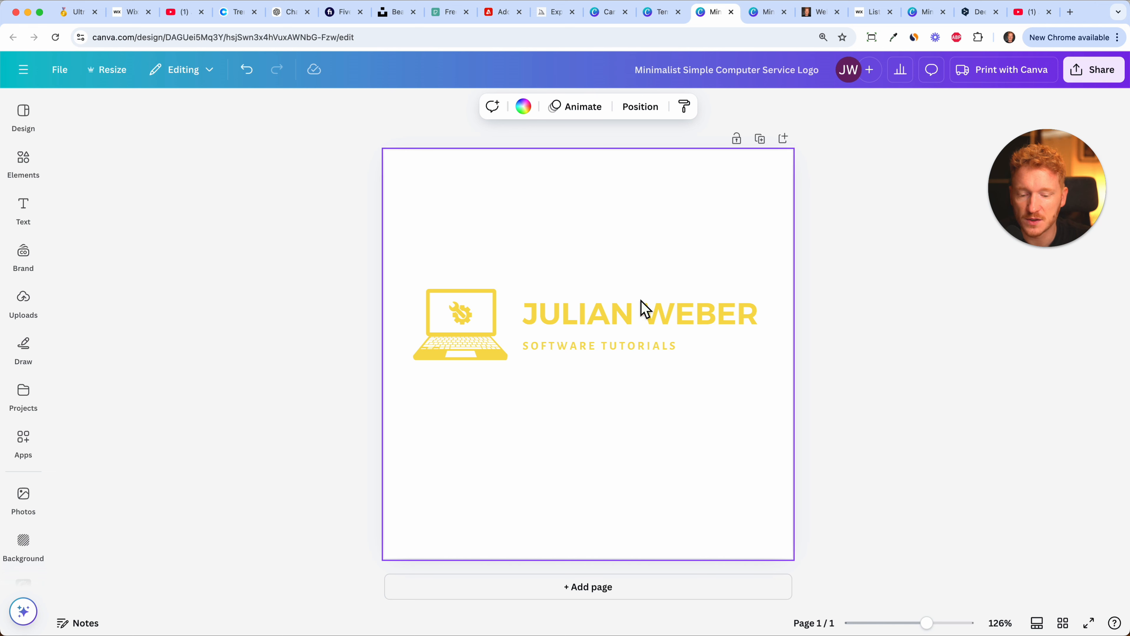
pyautogui.click(840, 230)
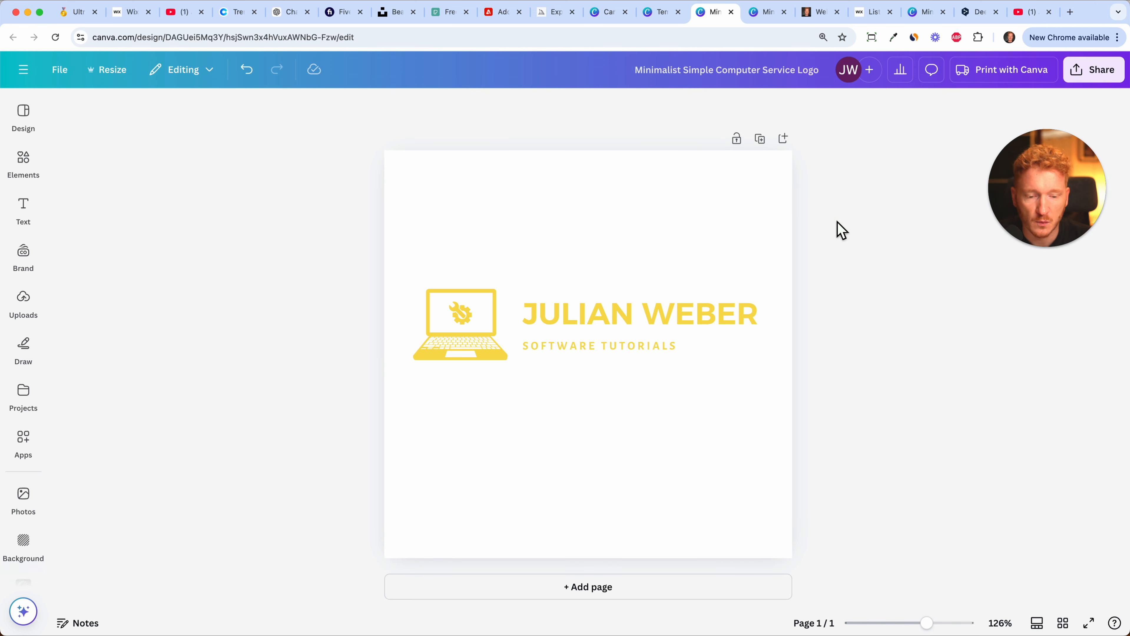
pyautogui.click(767, 148)
# On page 2, delete the name heading and tagline and enlarge the laptop icon.
pyautogui.moveTo(735, 252); pyautogui.dragTo(594, 415)
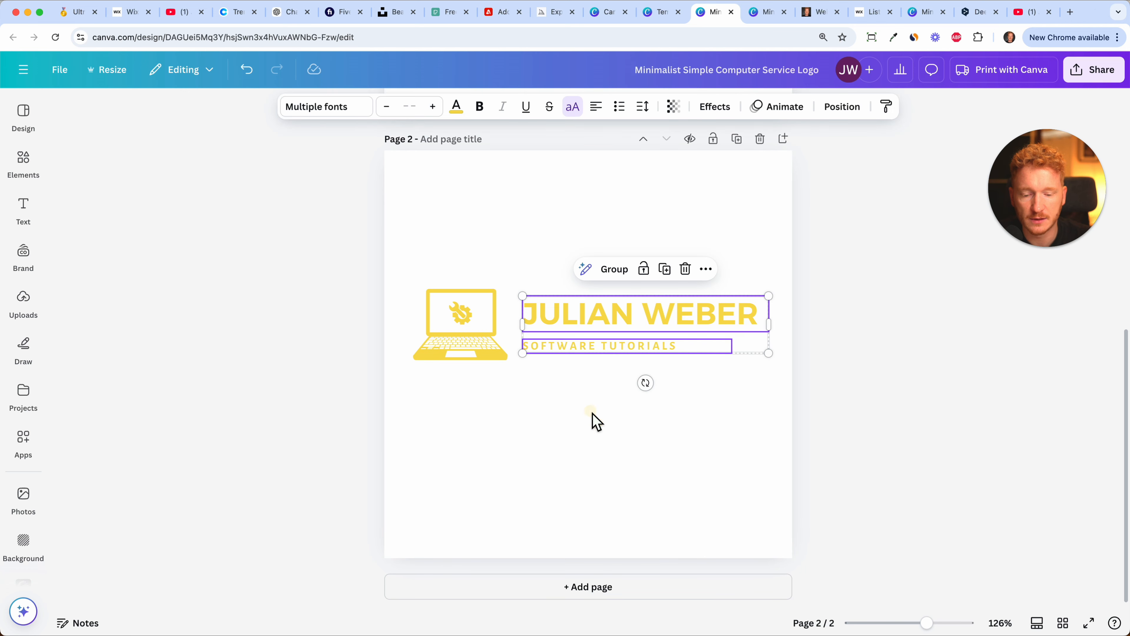
pyautogui.press('BackSpace')
pyautogui.click(494, 352)
pyautogui.moveTo(508, 360); pyautogui.dragTo(736, 474)
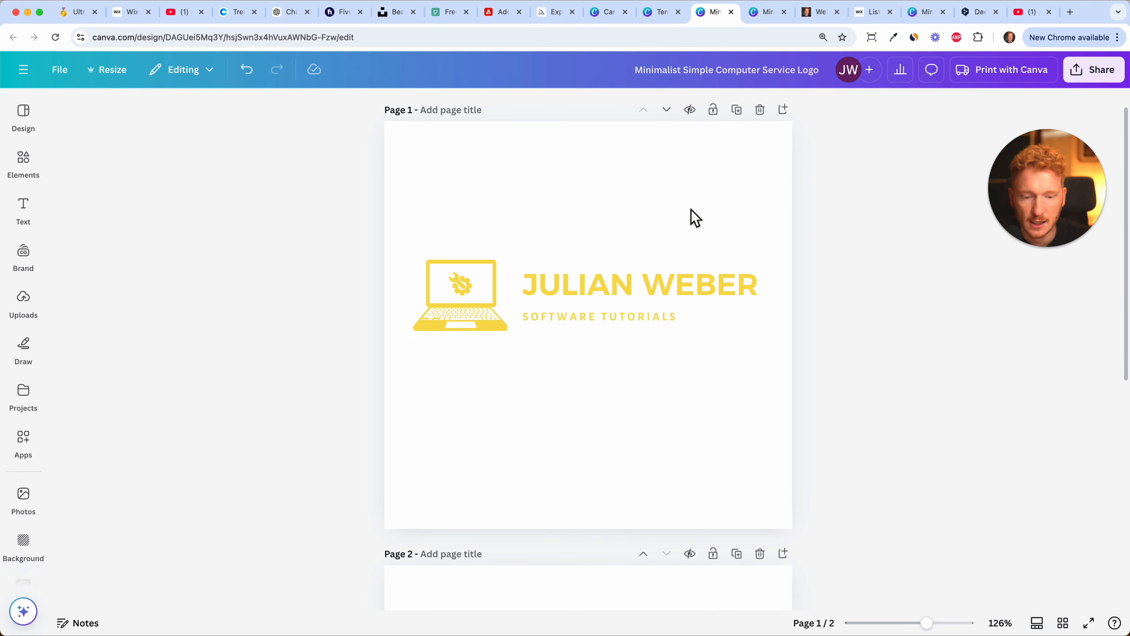
# Open the download settings for the logo design as PNG and turn on the transparent background.
pyautogui.moveTo(1020, 195); pyautogui.dragTo(1007, 528)
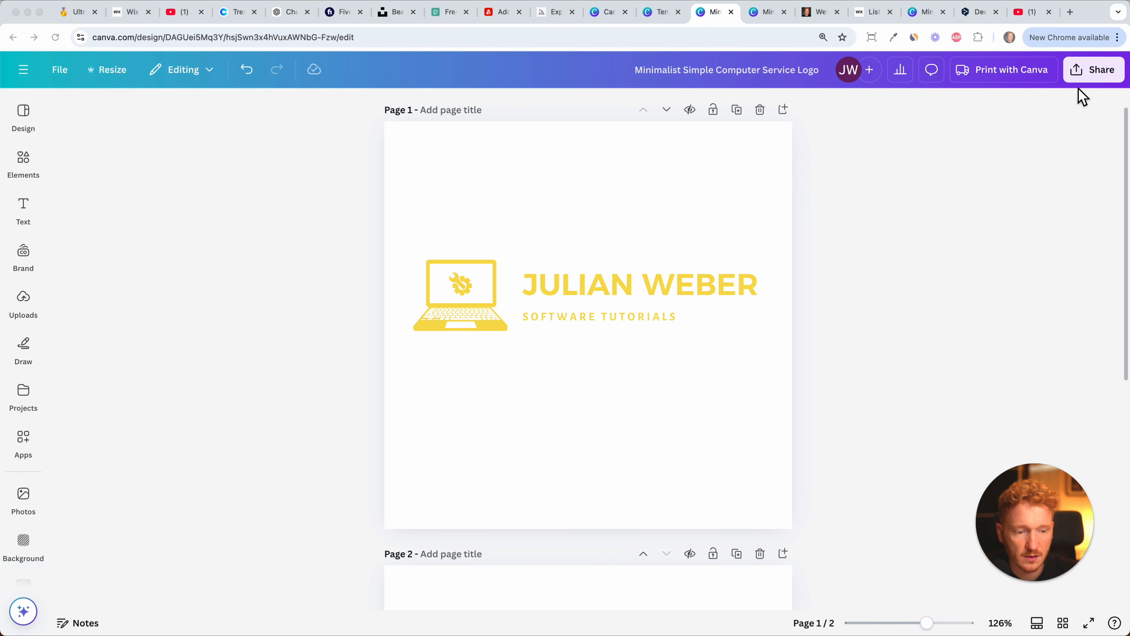
pyautogui.click(1080, 75)
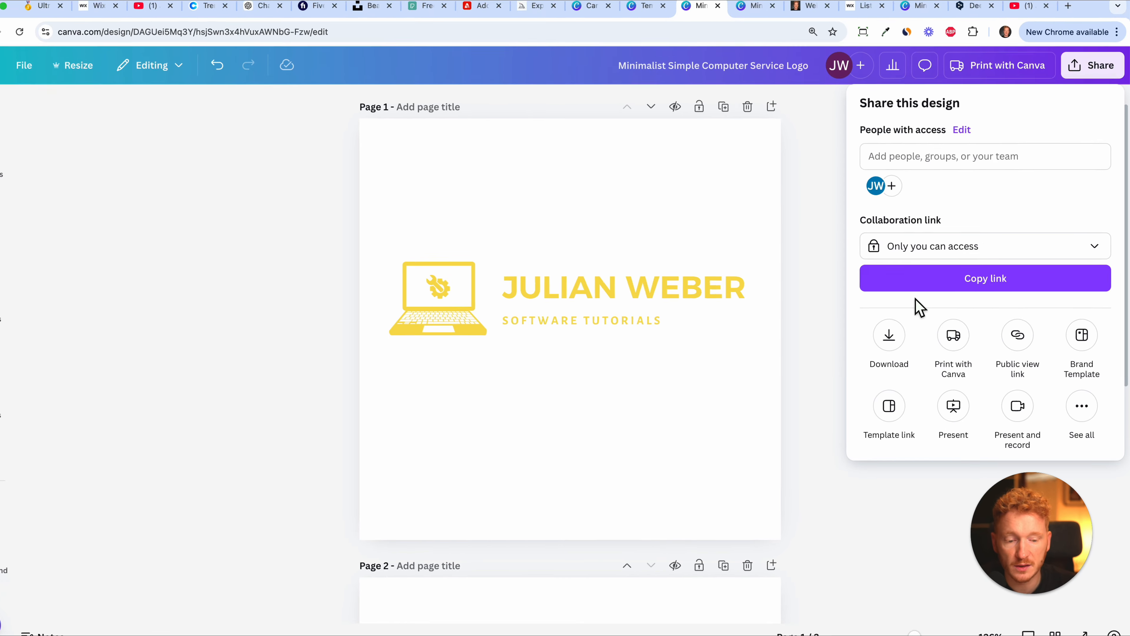
pyautogui.click(830, 383)
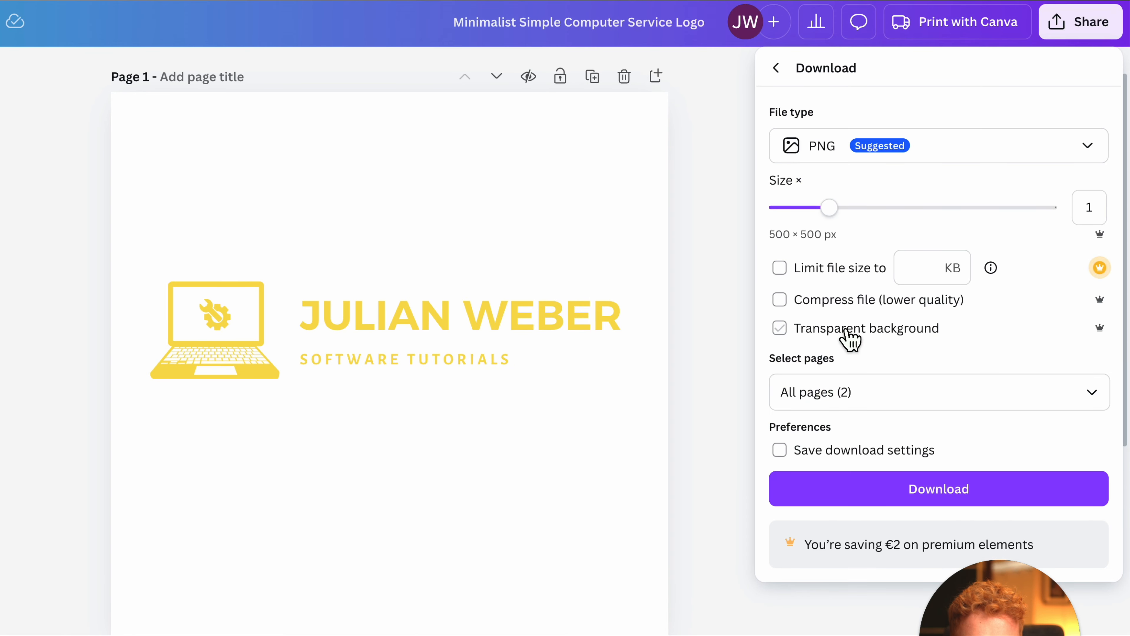
pyautogui.click(782, 332)
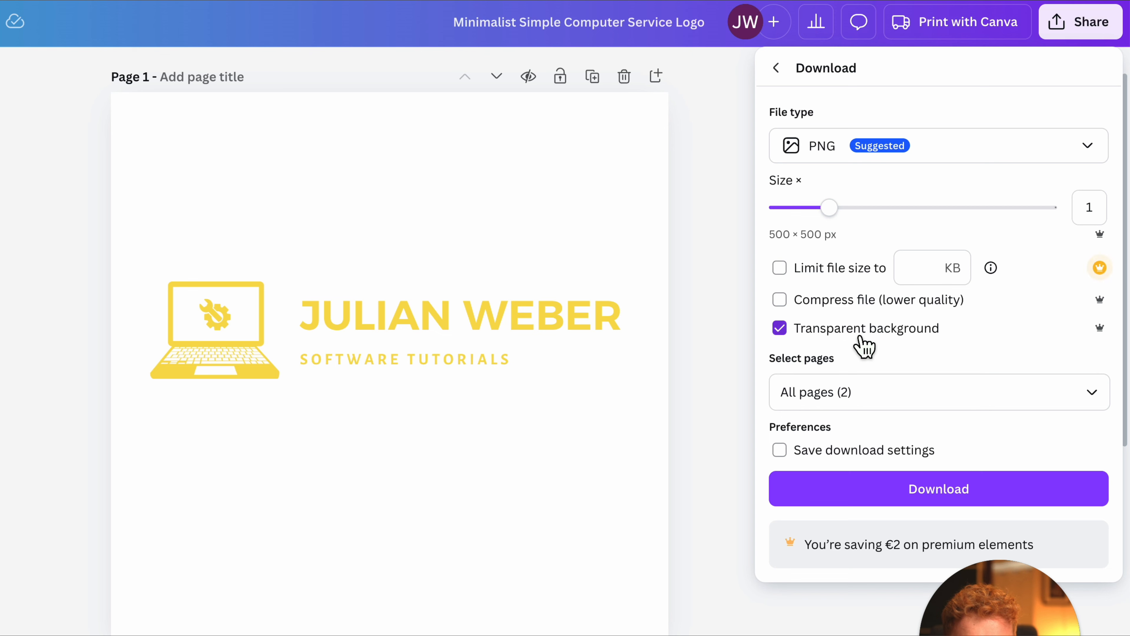
# Restrict the download to Page 1 only and download the full logo.
pyautogui.click(864, 388)
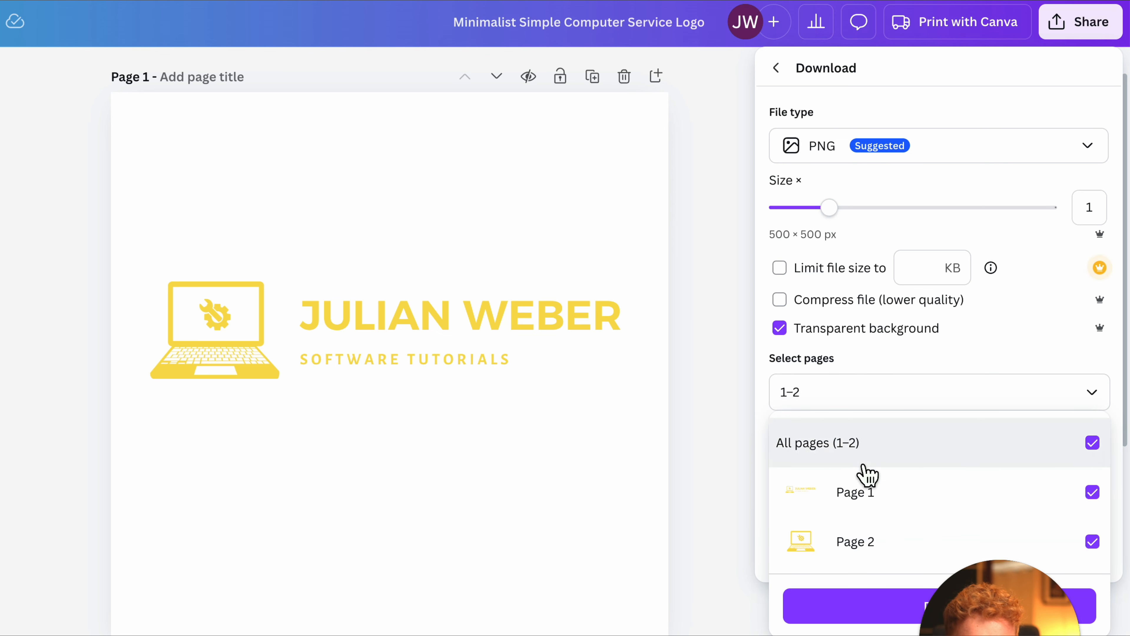
pyautogui.click(864, 494)
pyautogui.click(869, 511)
pyautogui.click(859, 559)
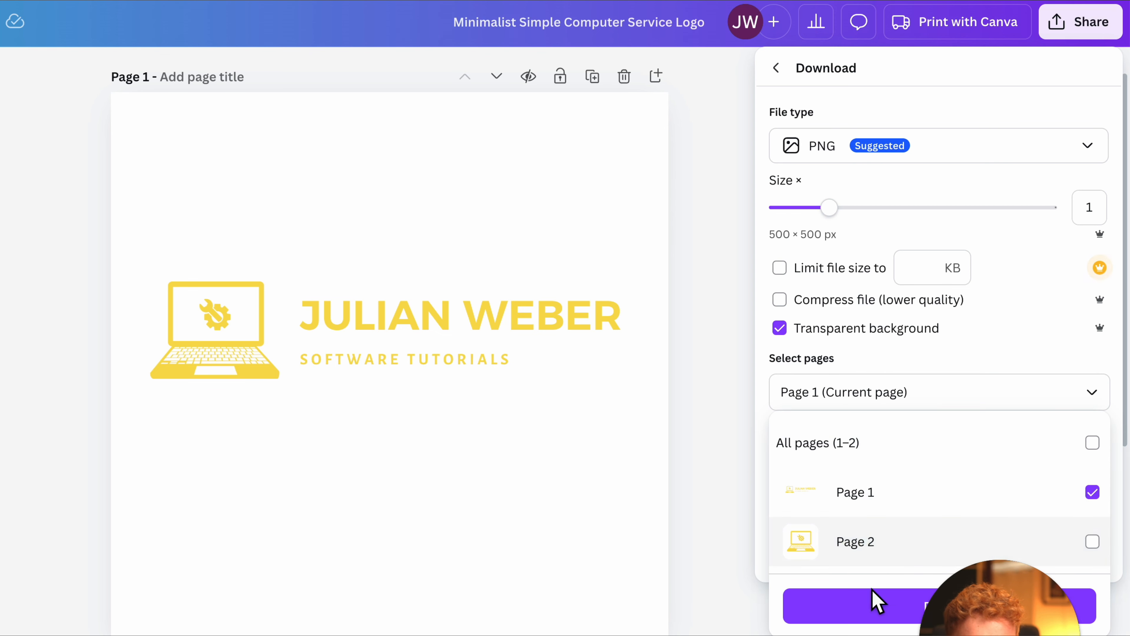
pyautogui.click(875, 614)
pyautogui.click(904, 480)
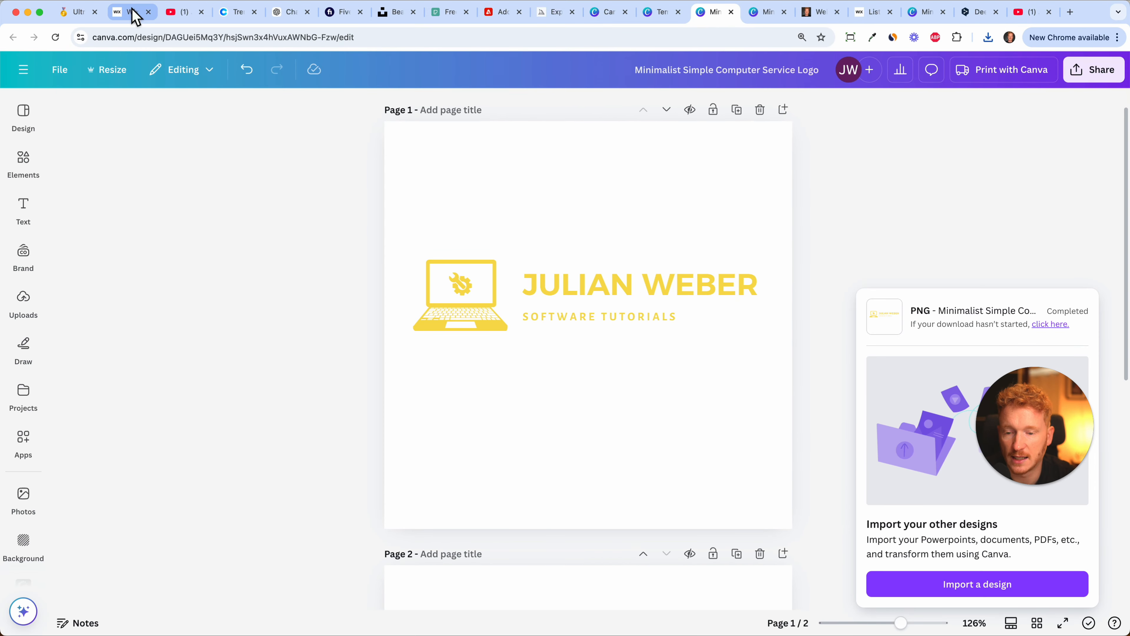
# Switch to the Wix editor, close the open colour and text settings, and delete the name text button from the header.
pyautogui.click(133, 14)
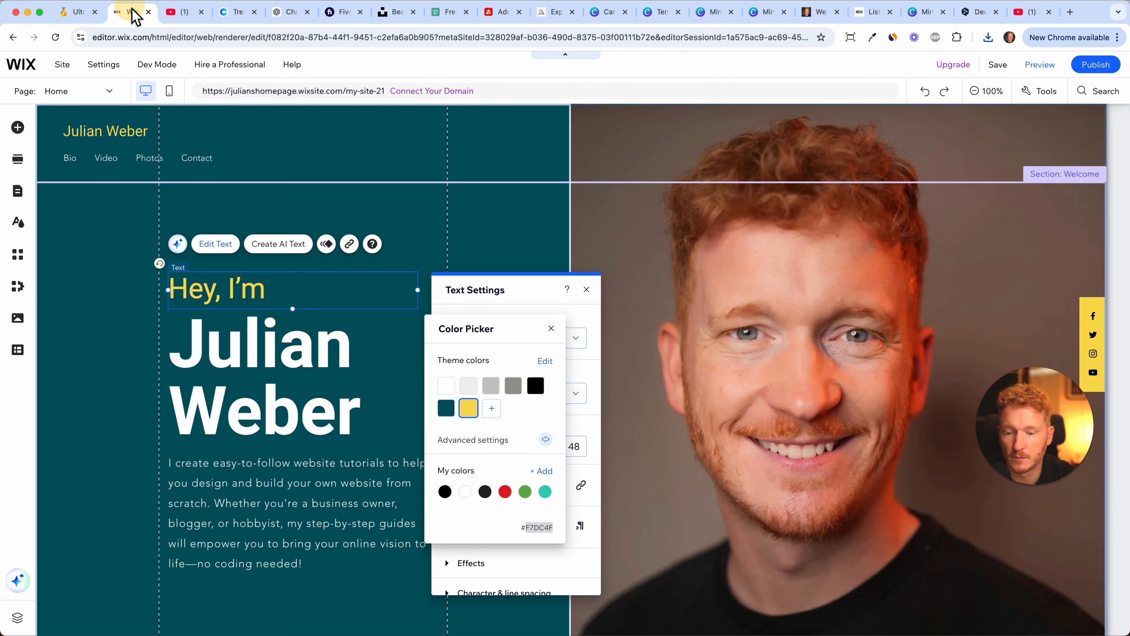
pyautogui.click(552, 329)
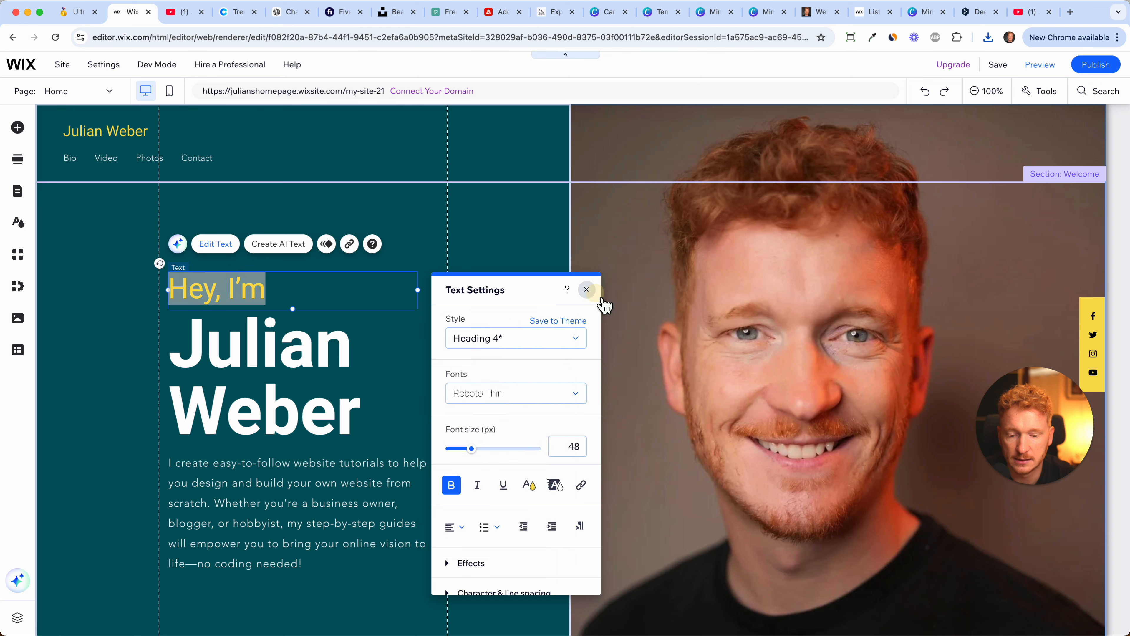
pyautogui.click(586, 289)
pyautogui.click(141, 136)
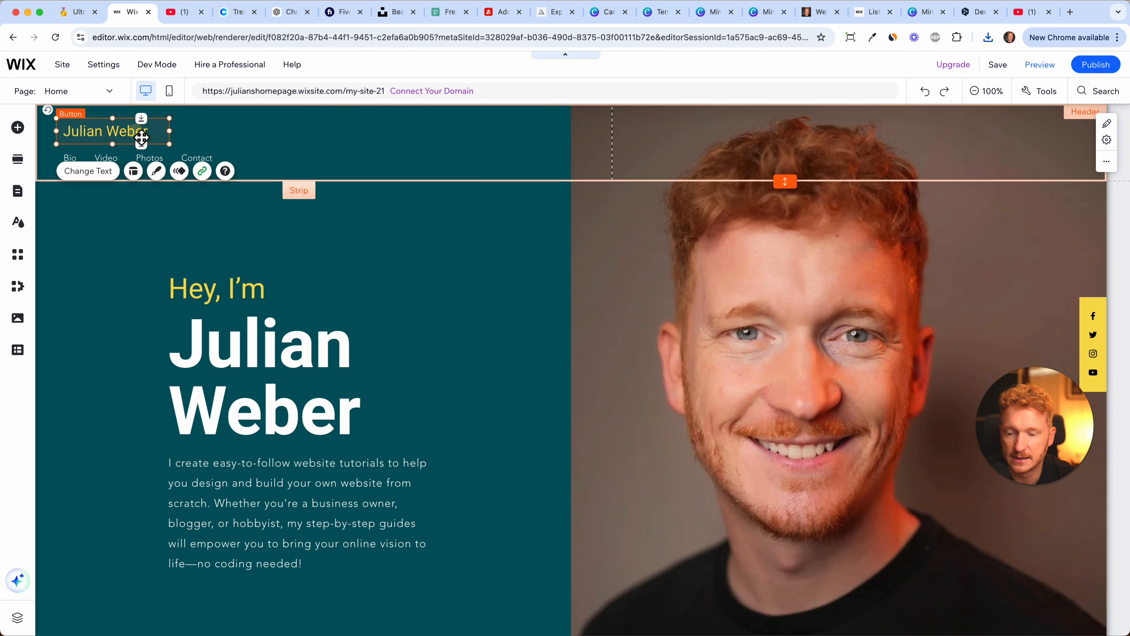
pyautogui.press('Delete')
# Add an image element by uploading the downloaded Minimalist Simple Computer Service Logo file from the computer to the site files.
pyautogui.click(17, 127)
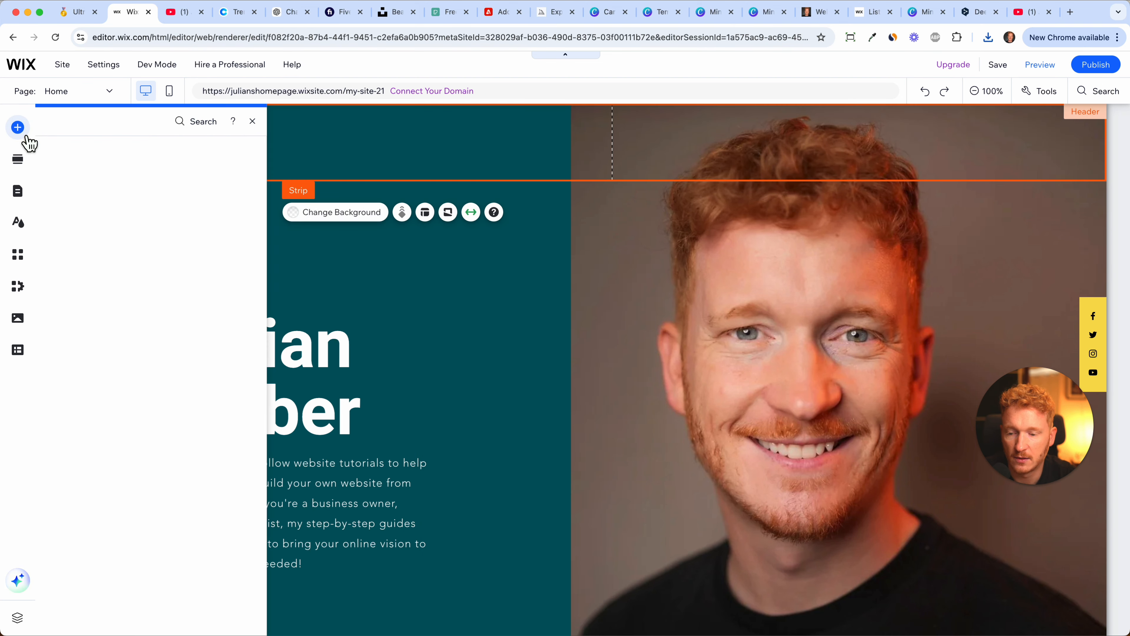
pyautogui.moveTo(63, 194)
pyautogui.click(166, 330)
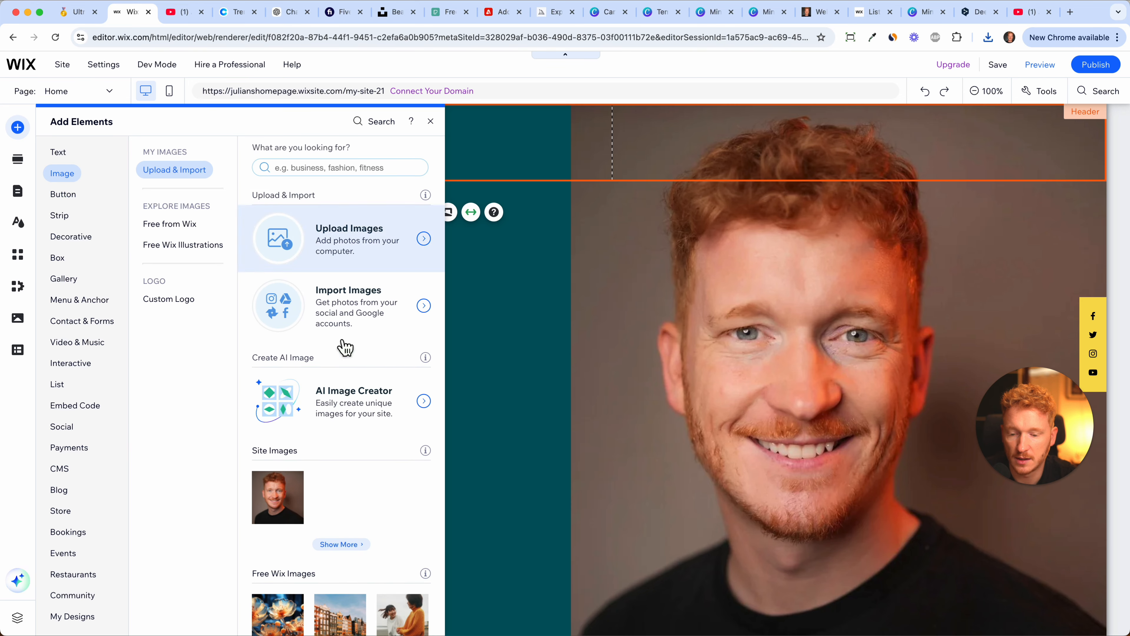
pyautogui.click(355, 250)
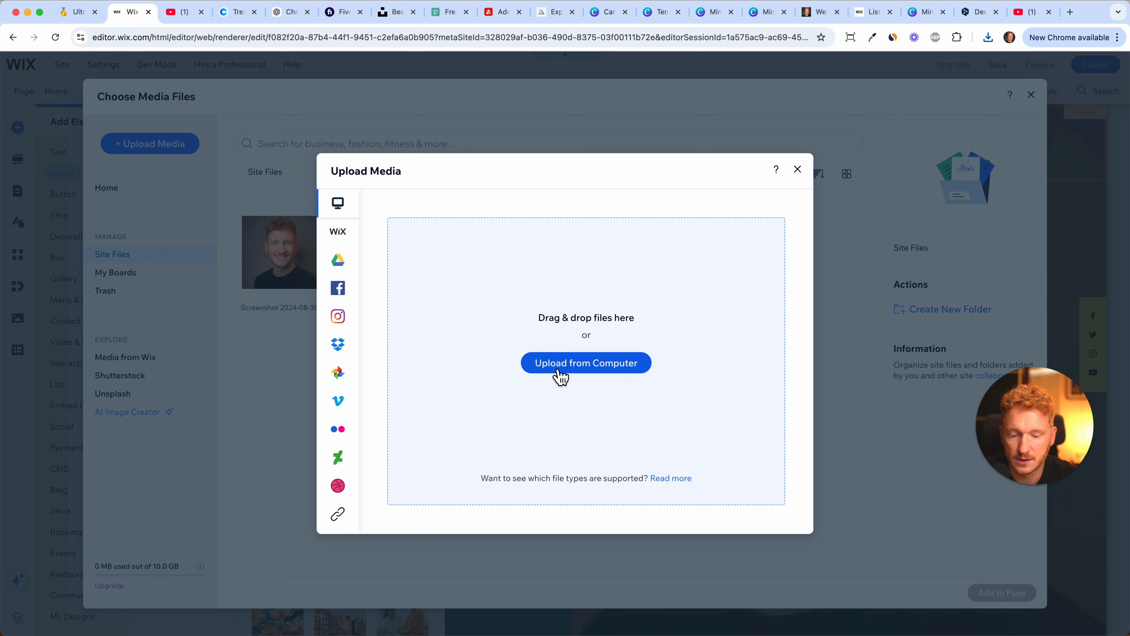
pyautogui.click(560, 363)
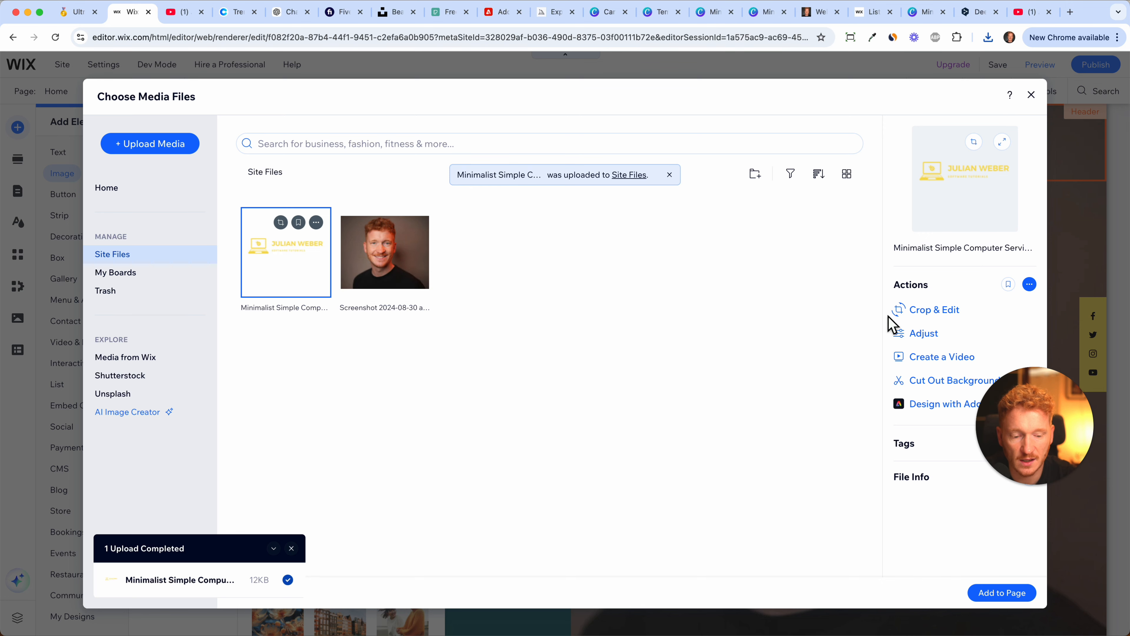
# Crop the uploaded logo closely around its artwork to about 139 px high, save the crop, and add the image to the page.
pyautogui.click(926, 314)
pyautogui.moveTo(696, 597); pyautogui.dragTo(710, 408)
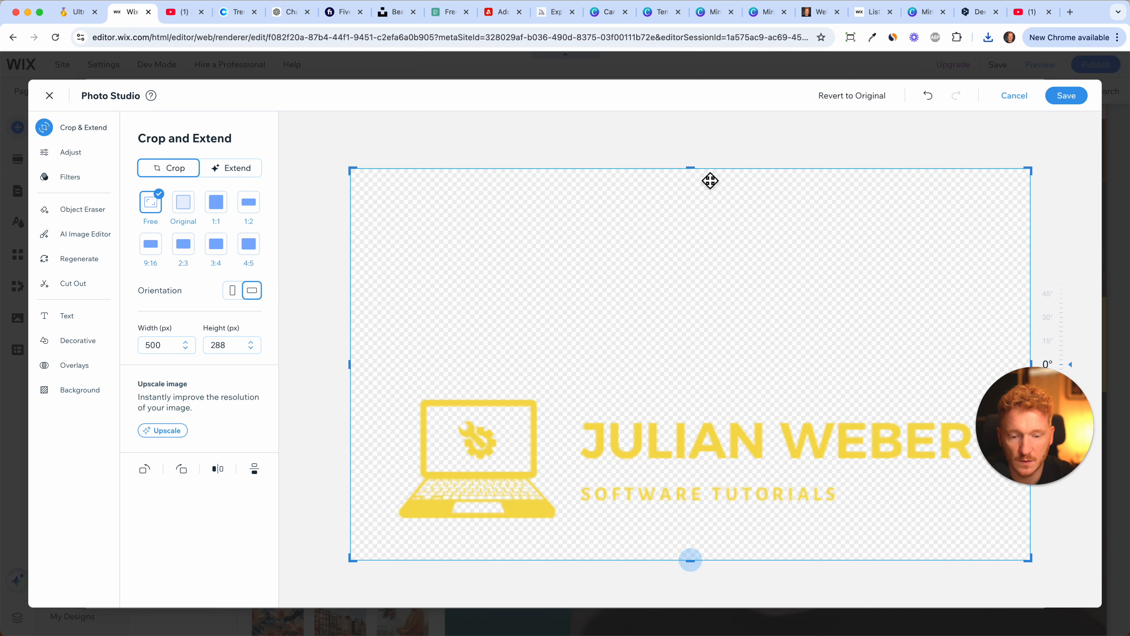
pyautogui.moveTo(690, 169); pyautogui.dragTo(691, 377)
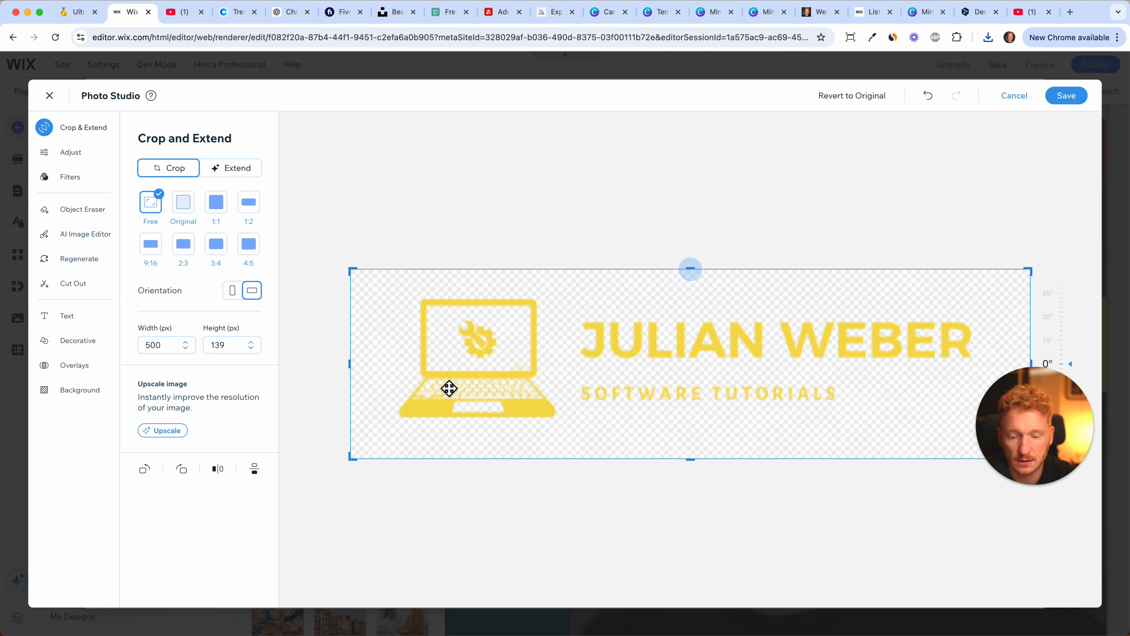
pyautogui.moveTo(352, 370); pyautogui.dragTo(369, 368)
pyautogui.click(1068, 98)
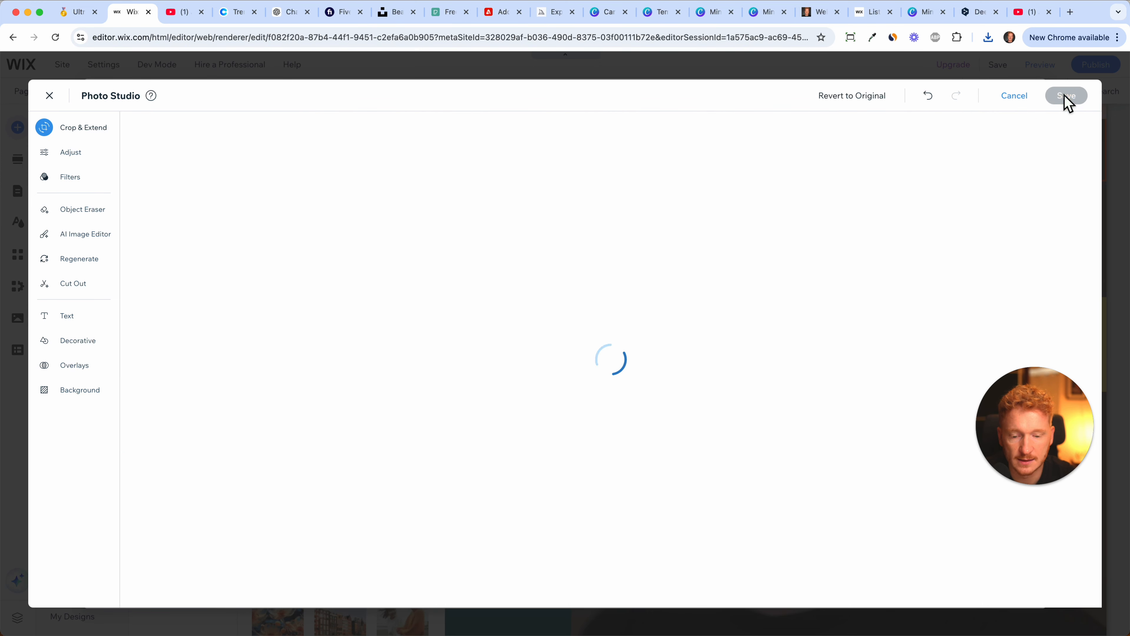
pyautogui.click(1001, 593)
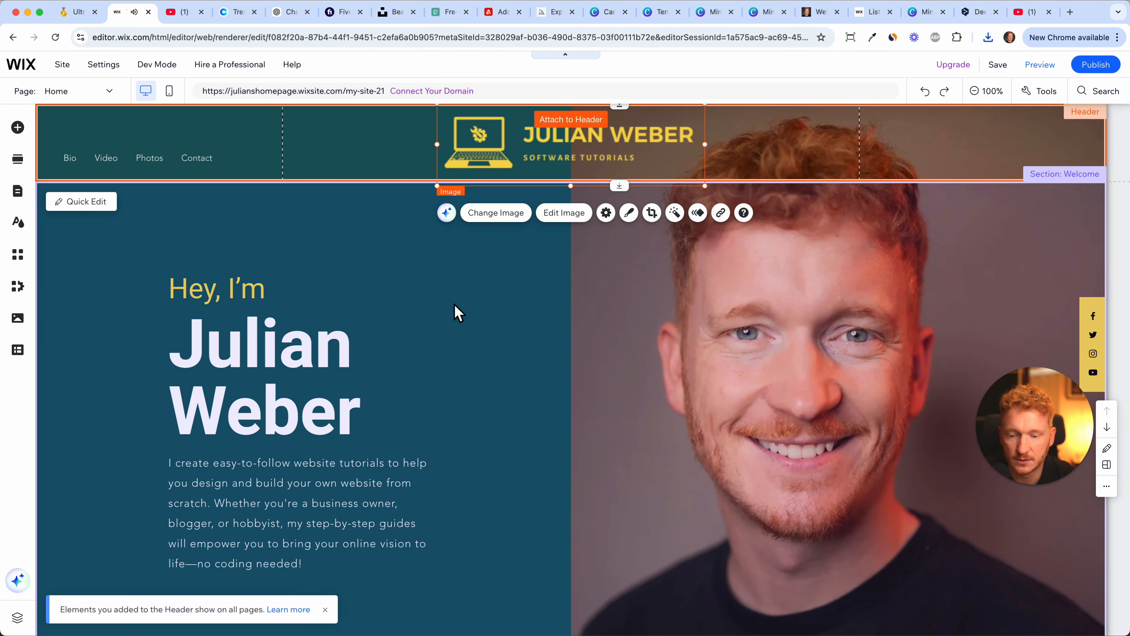
# Scale the logo down and place it at the left end of the header where the site name was.
pyautogui.moveTo(711, 186); pyautogui.dragTo(330, 144)
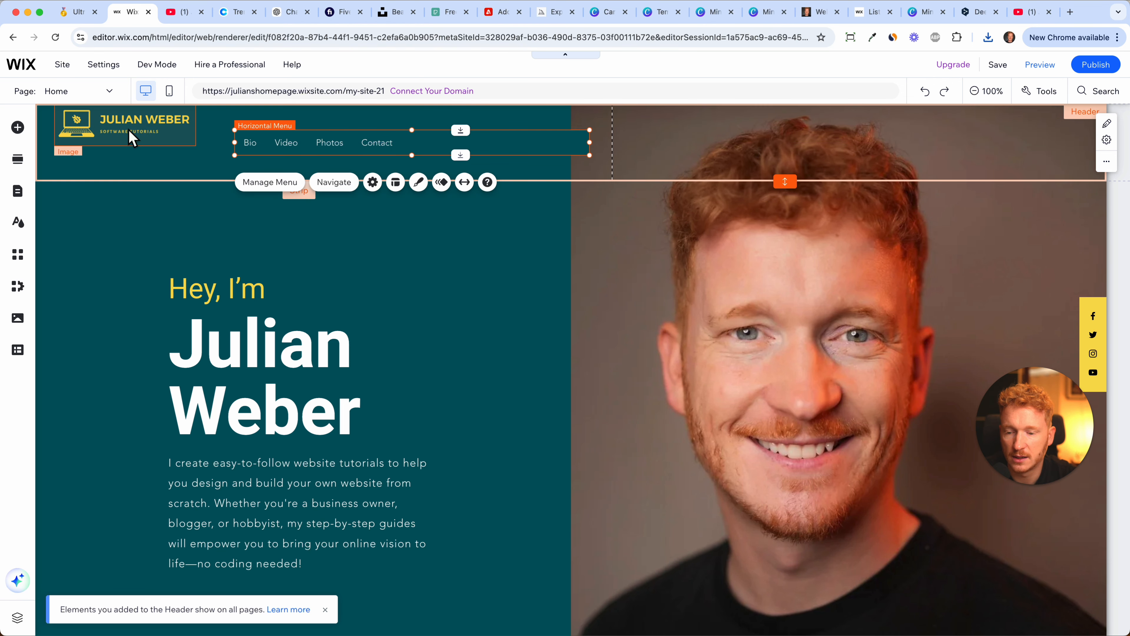
pyautogui.click(129, 144)
pyautogui.moveTo(197, 161); pyautogui.dragTo(212, 173)
# Narrow the header's horizontal menu and position it directly beside the logo, vertically aligned with it.
pyautogui.moveTo(323, 144); pyautogui.dragTo(310, 142)
pyautogui.moveTo(575, 142); pyautogui.dragTo(515, 141)
pyautogui.click(569, 146)
pyautogui.moveTo(363, 152); pyautogui.dragTo(373, 156)
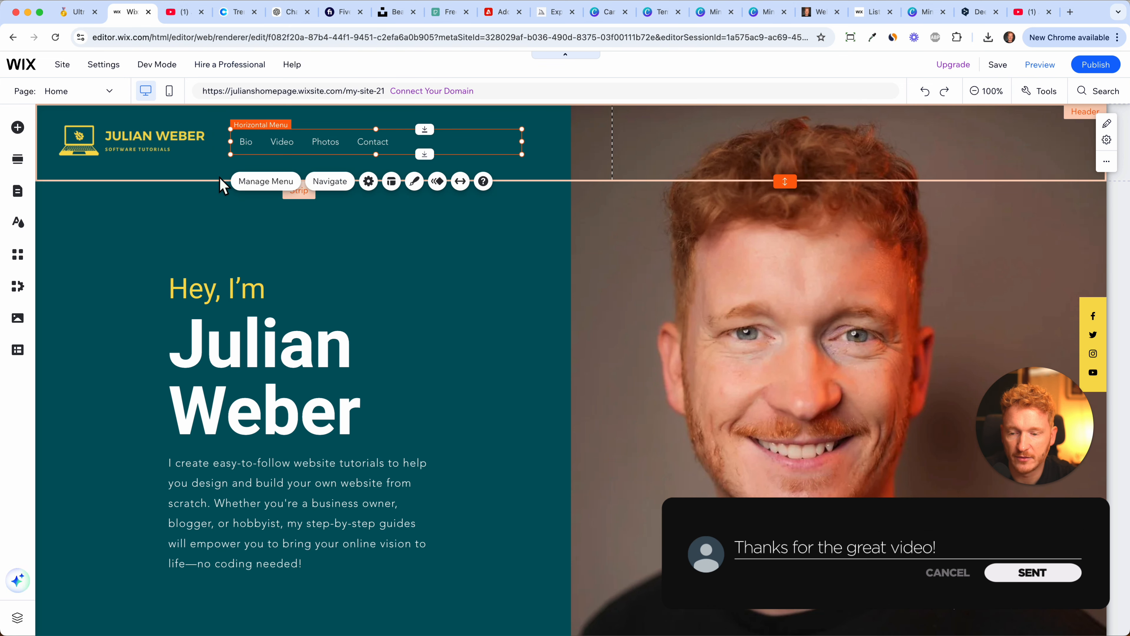